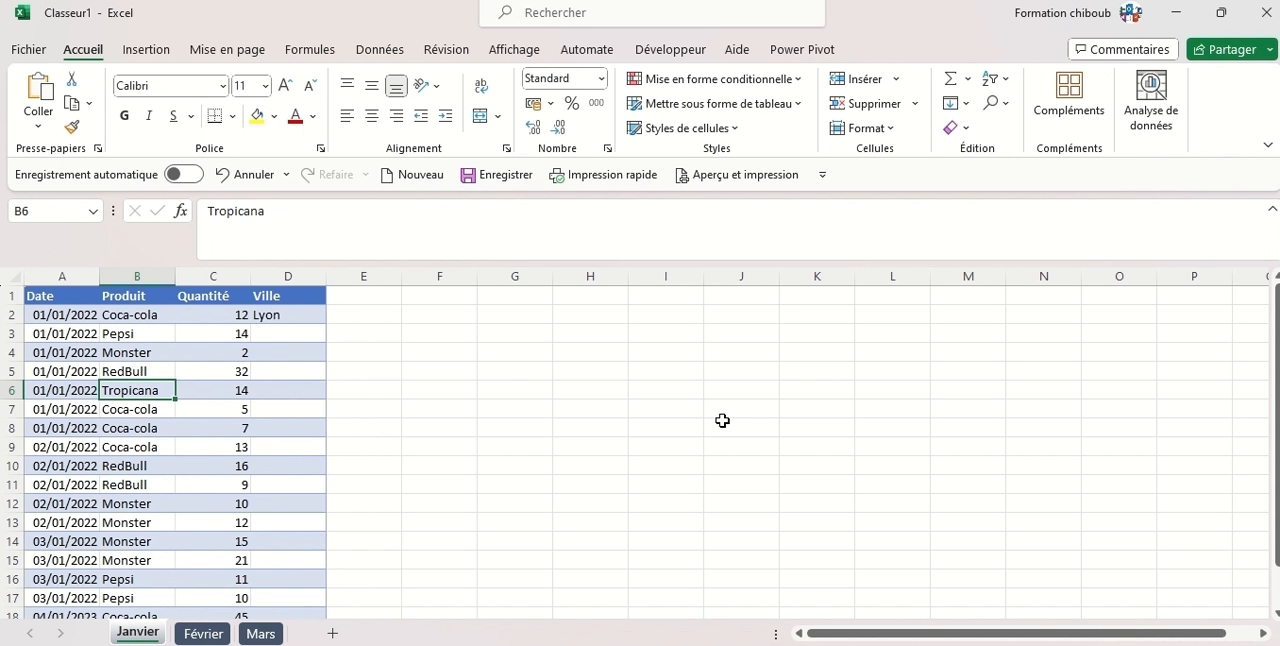
Examine the Ville column on the Février sheet for filled and empty cells, and view the Mars sheet.
click(203, 633)
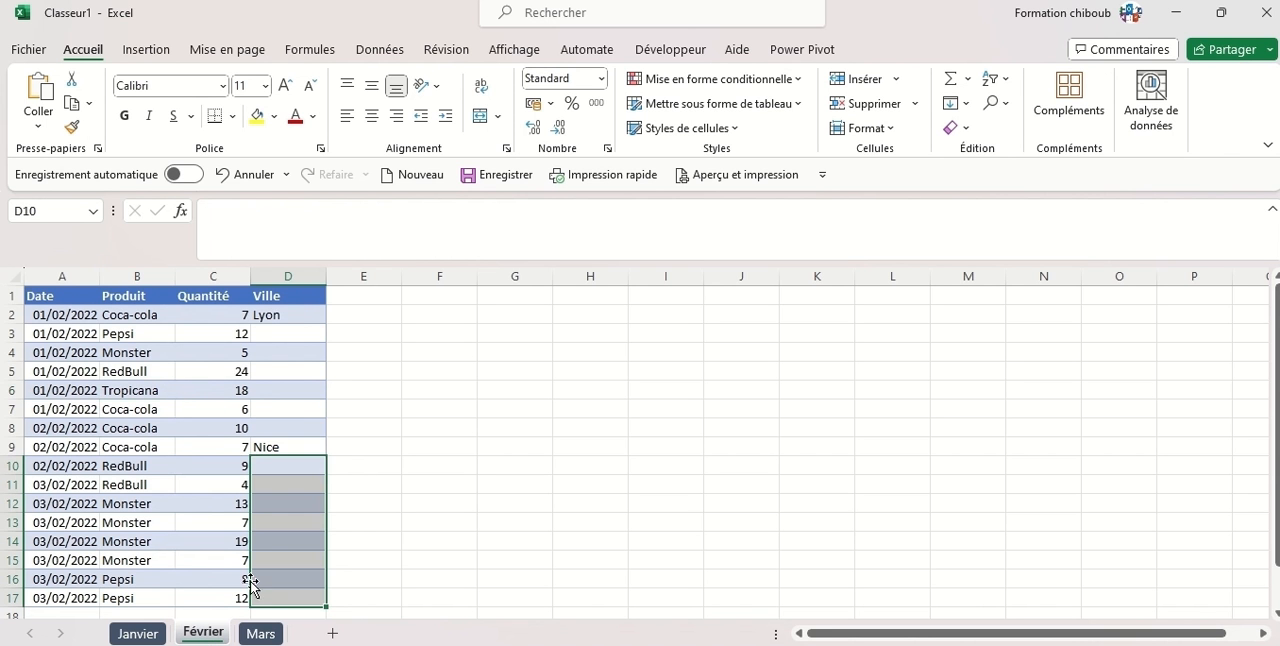
click(297, 315)
click(282, 449)
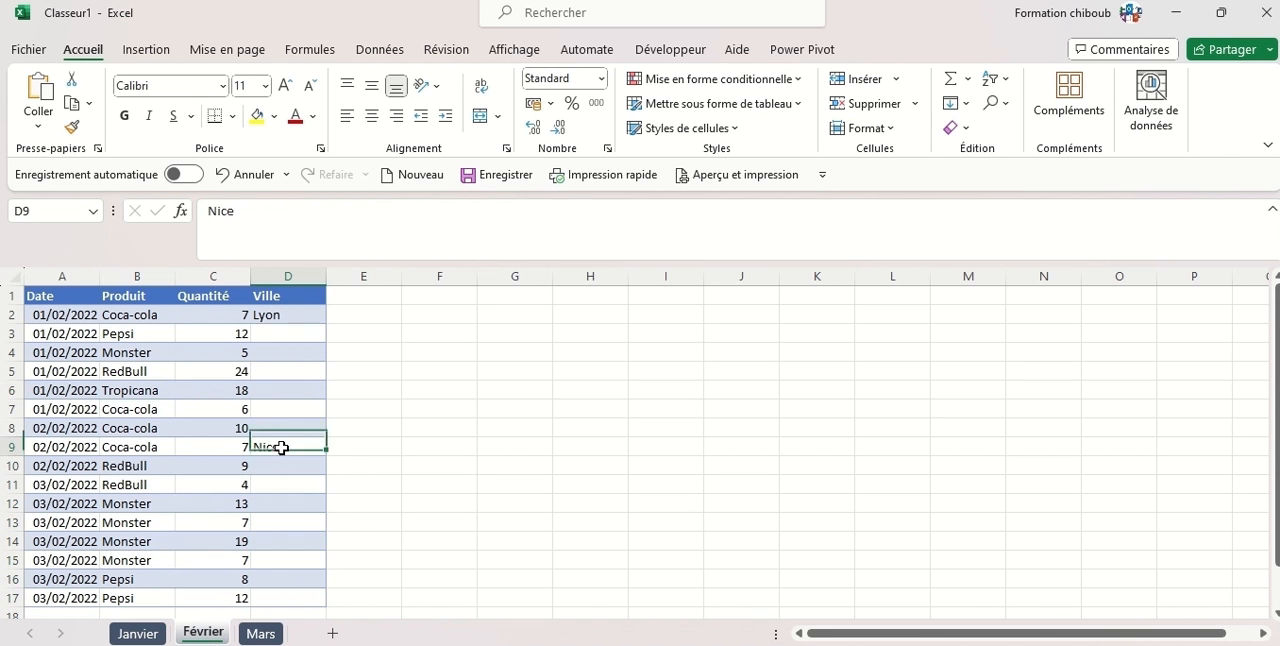
click(285, 316)
click(284, 449)
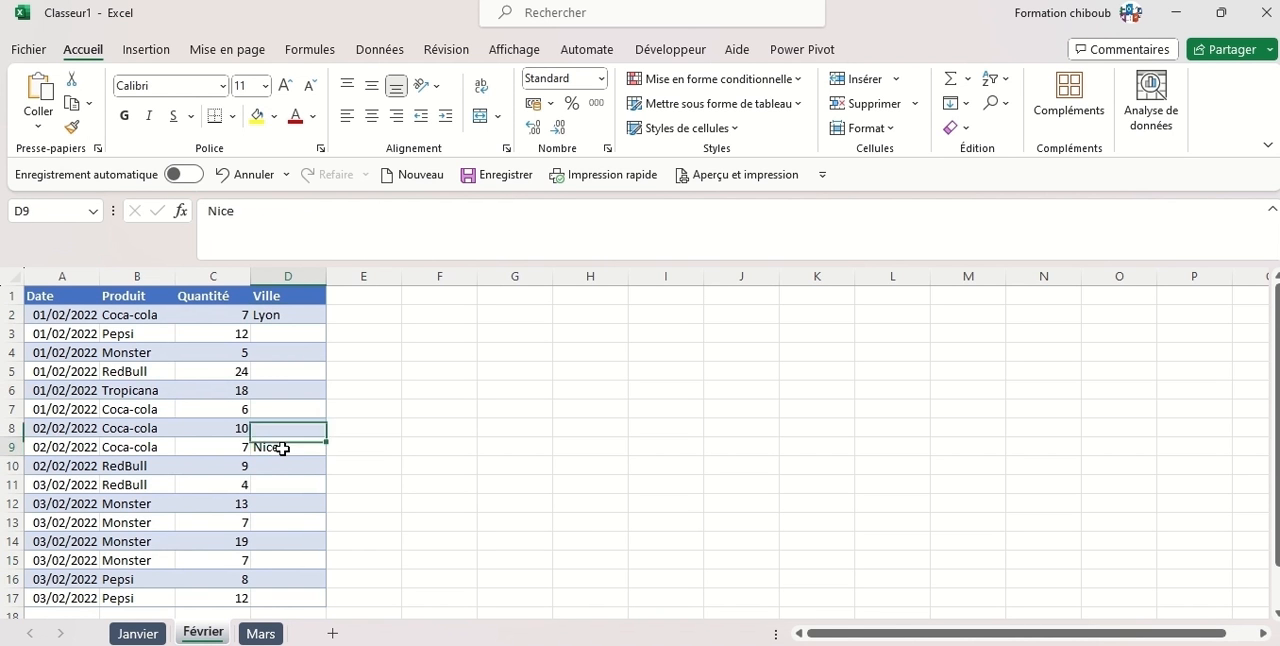
click(294, 467)
click(295, 485)
click(297, 504)
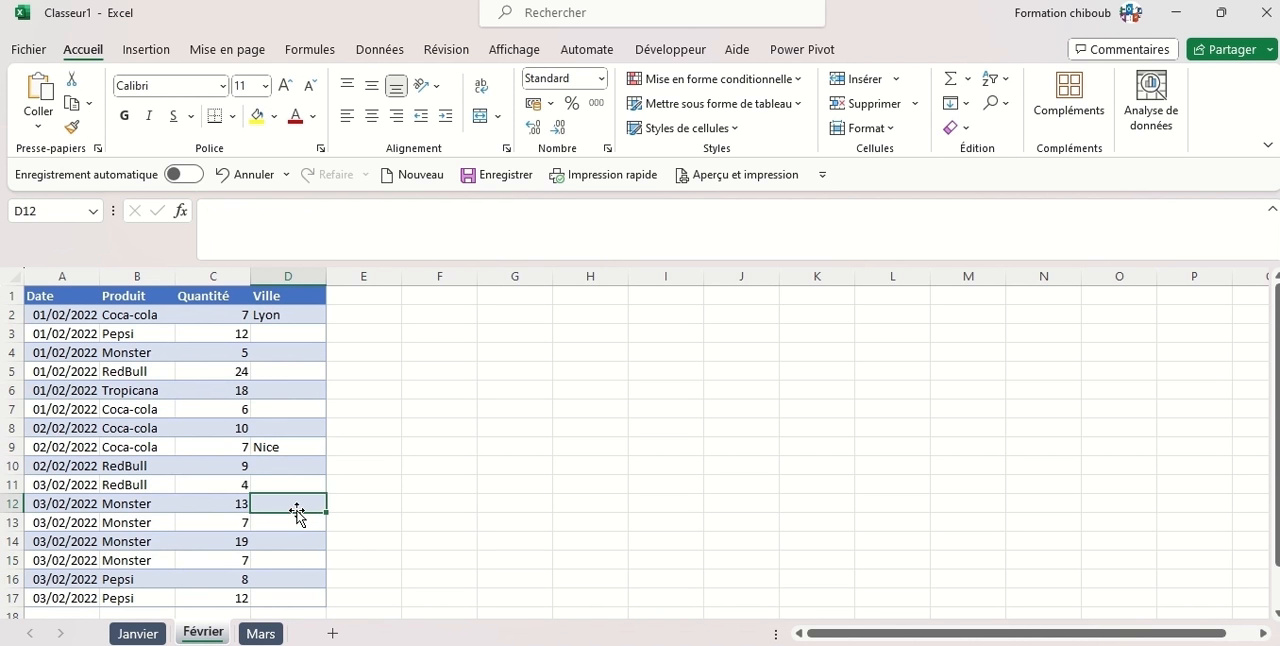
click(299, 523)
click(266, 448)
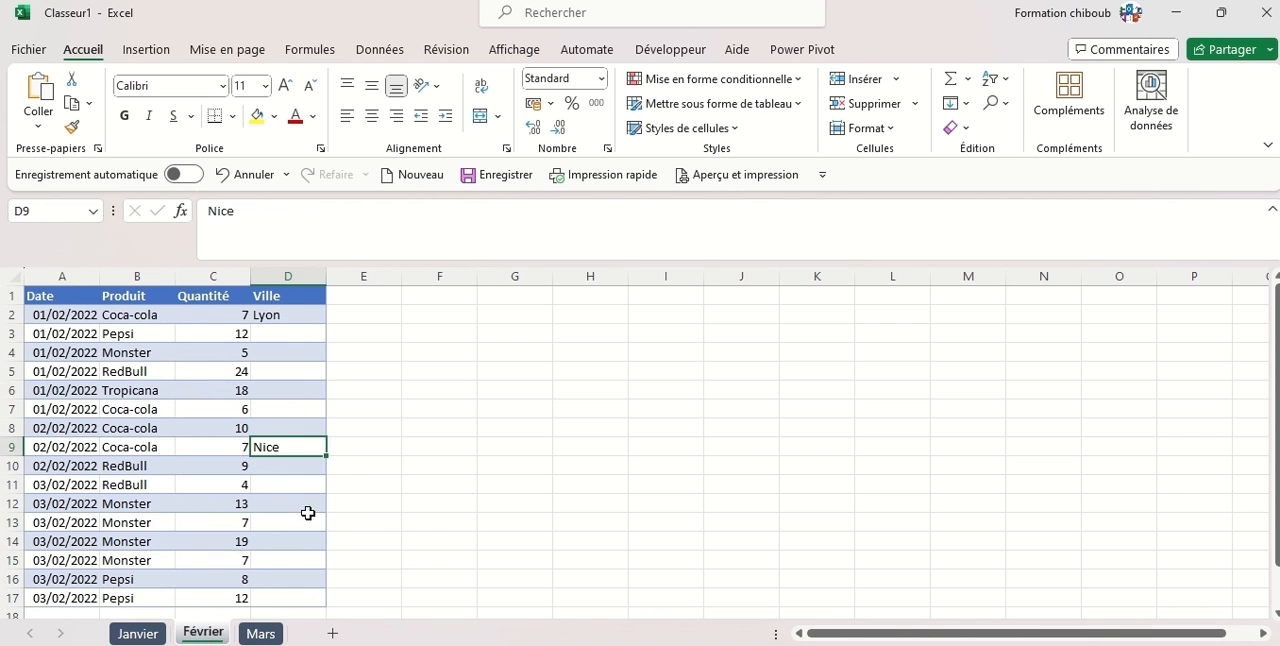
click(260, 633)
Create a Power Query query from the Janvier sheet's data, range $A$1:$D$18, as a table with headers.
click(137, 633)
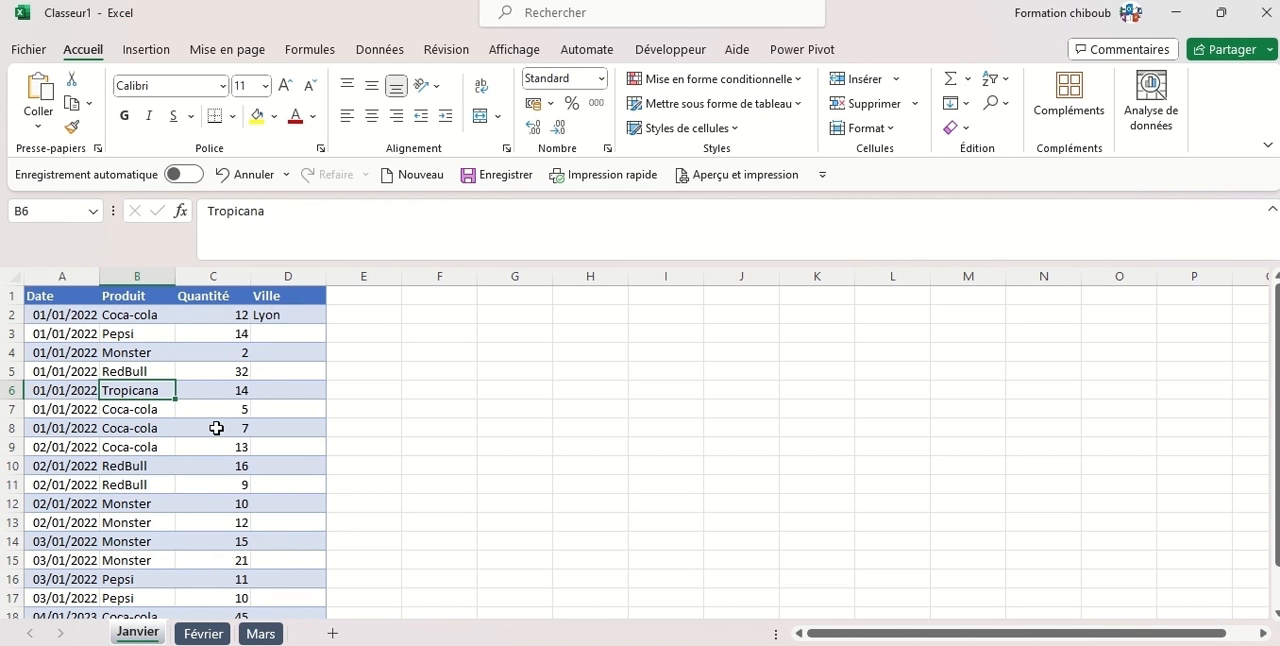
click(190, 389)
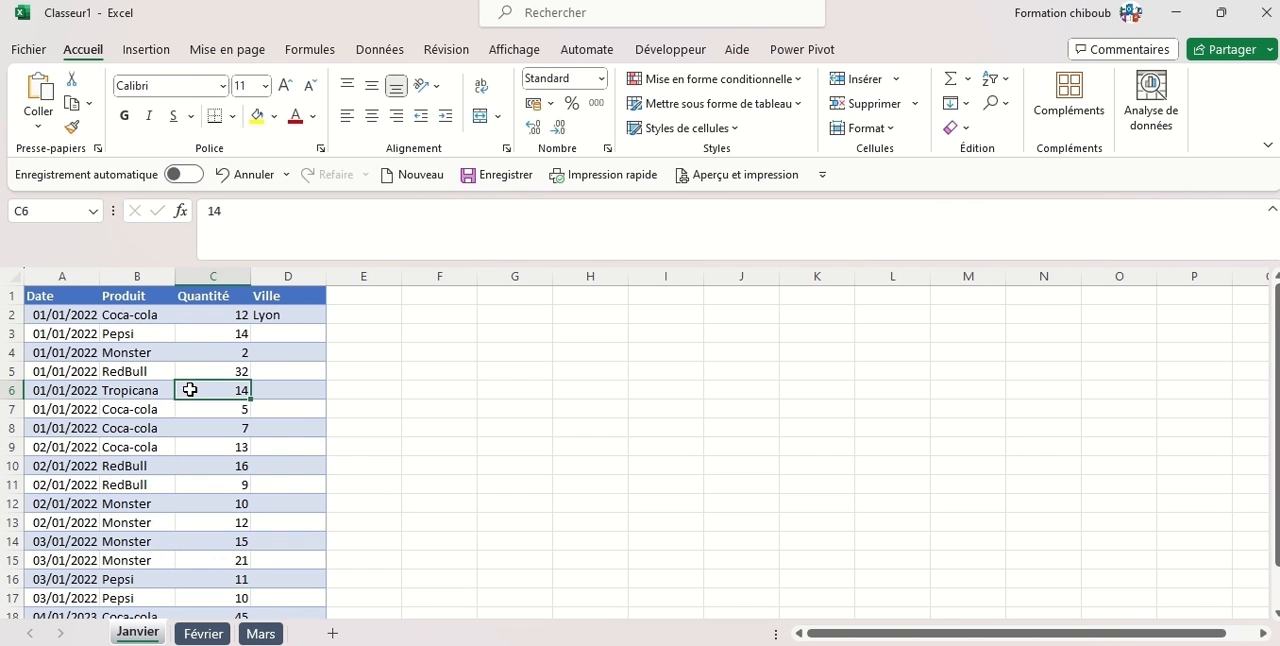
click(374, 51)
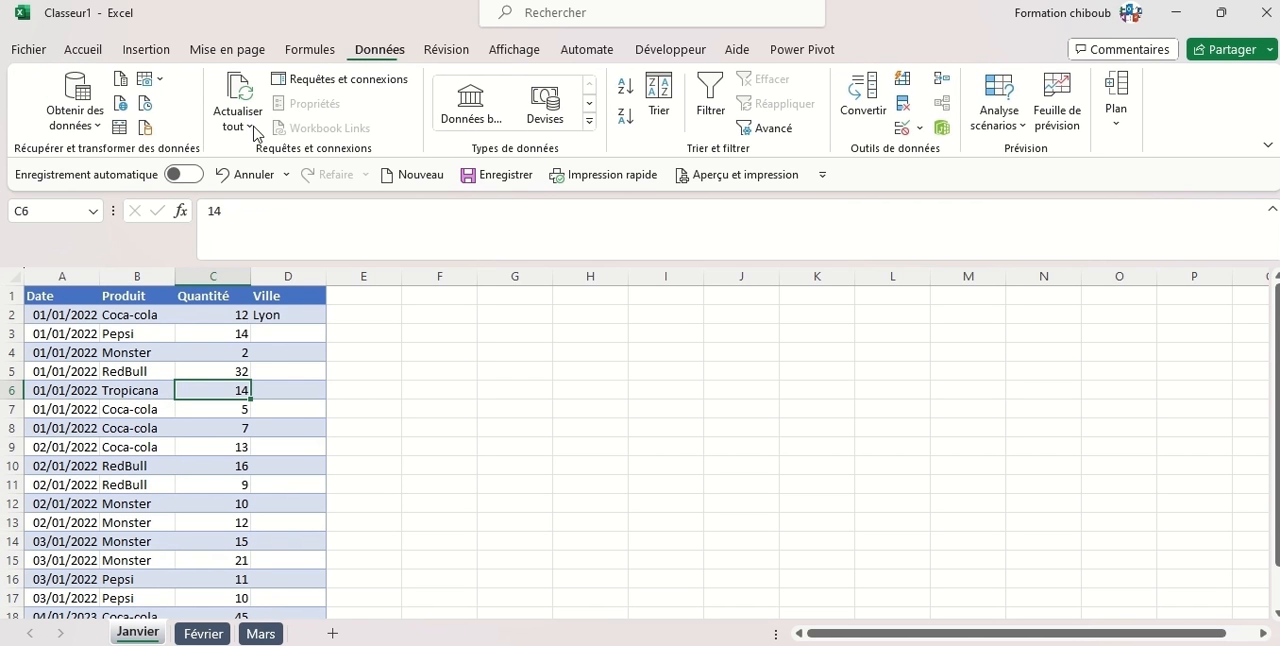
click(122, 131)
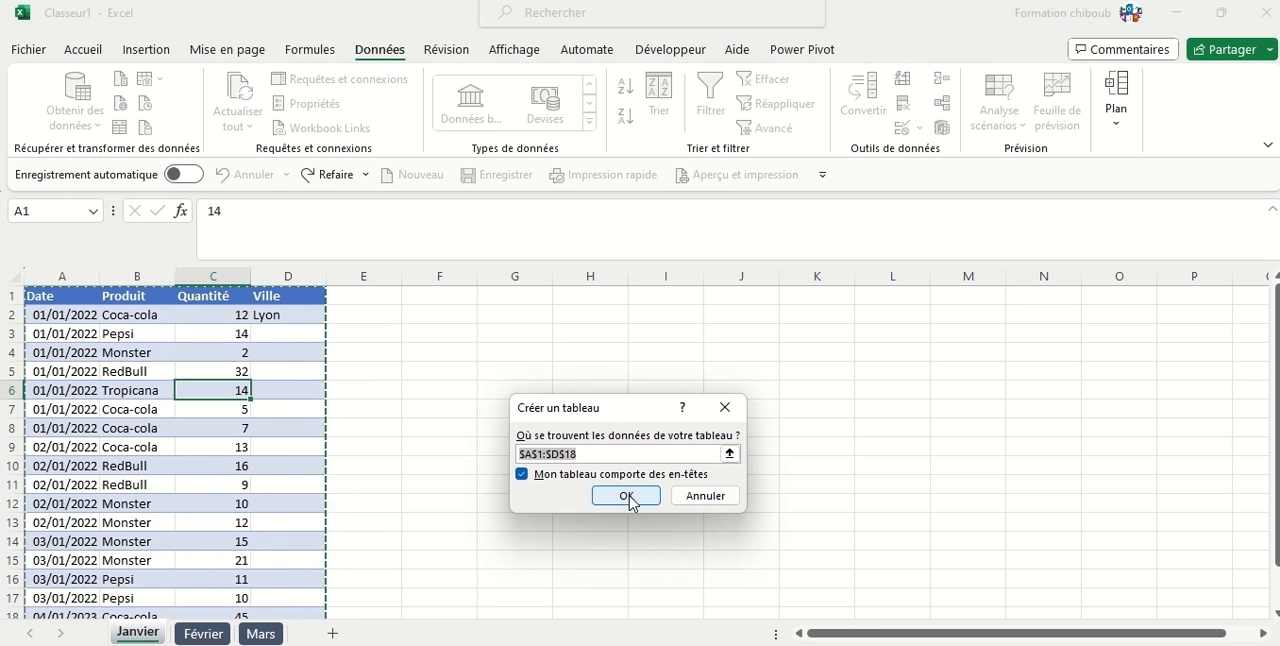
click(626, 497)
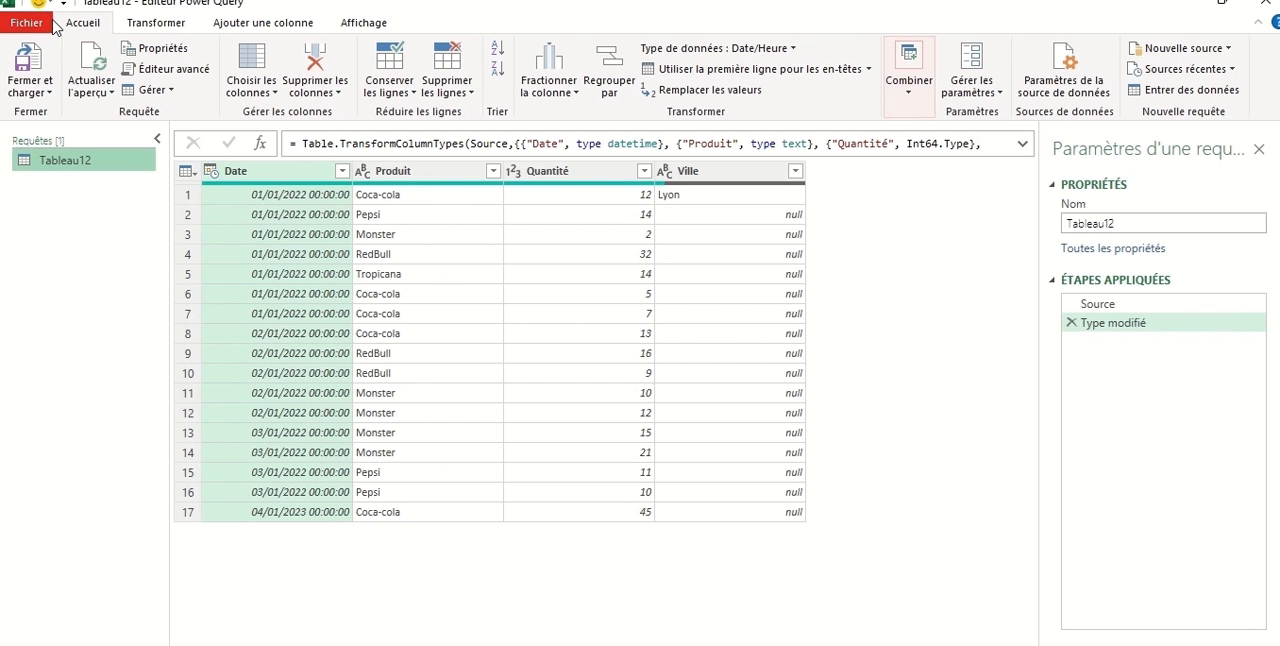
Close the query editor and load the January query as a connection only.
click(55, 92)
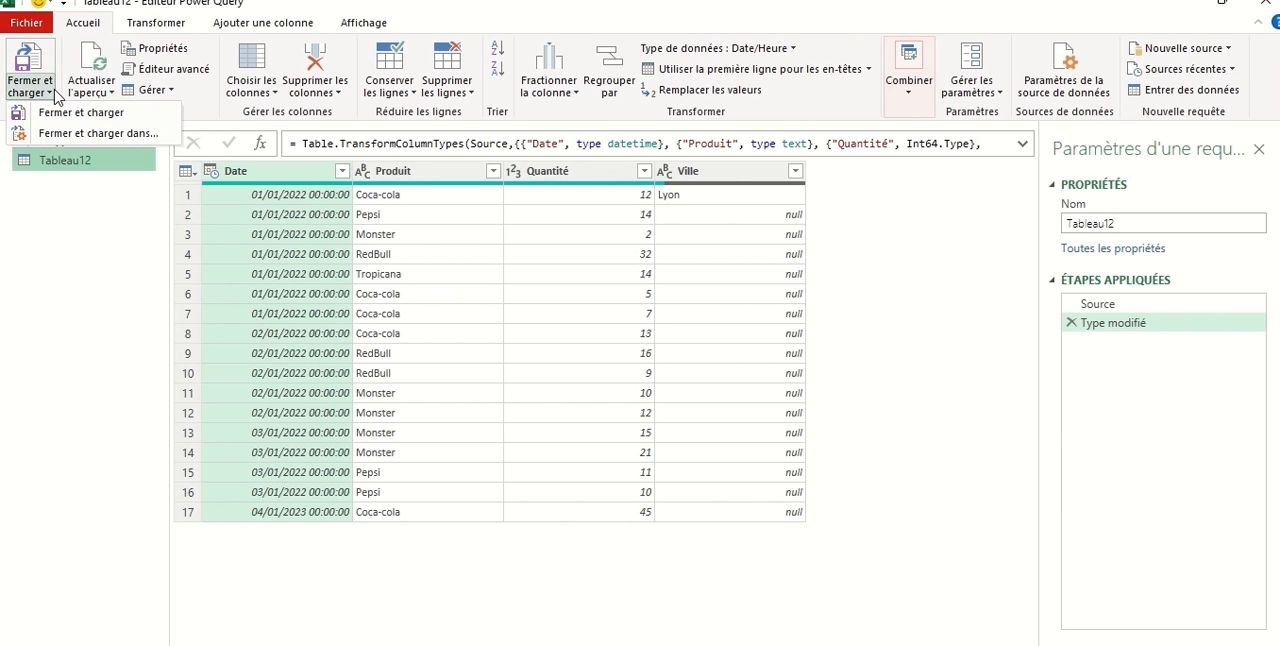
click(86, 133)
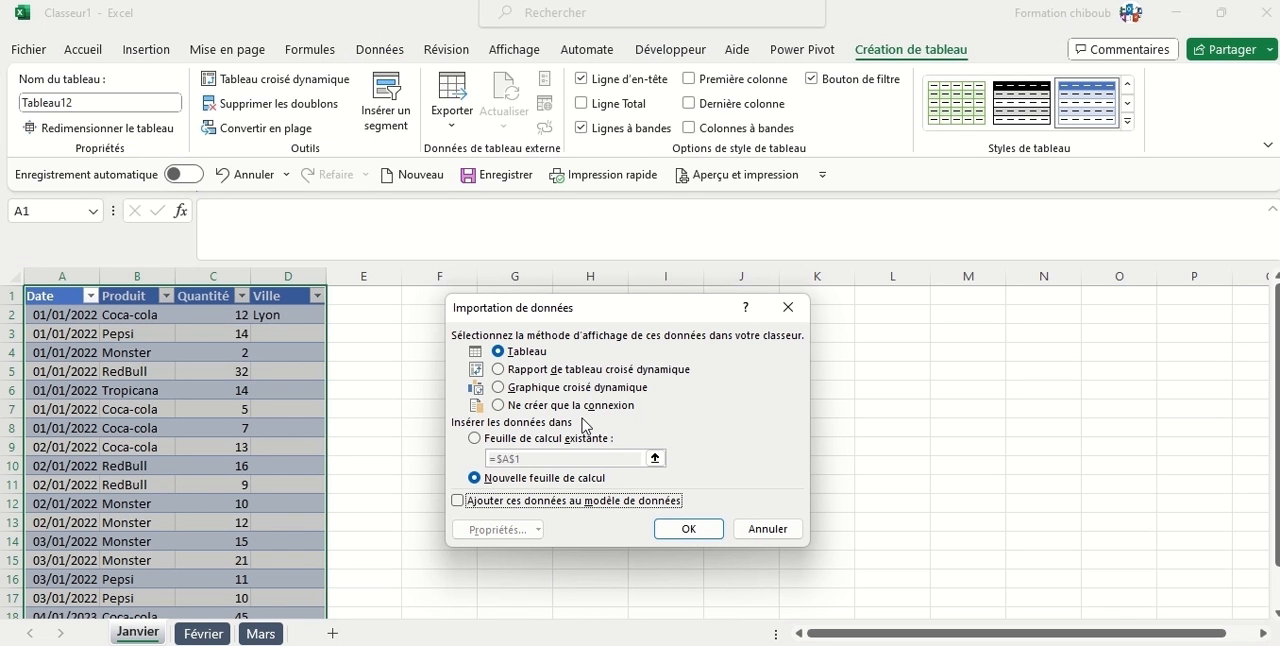
click(503, 406)
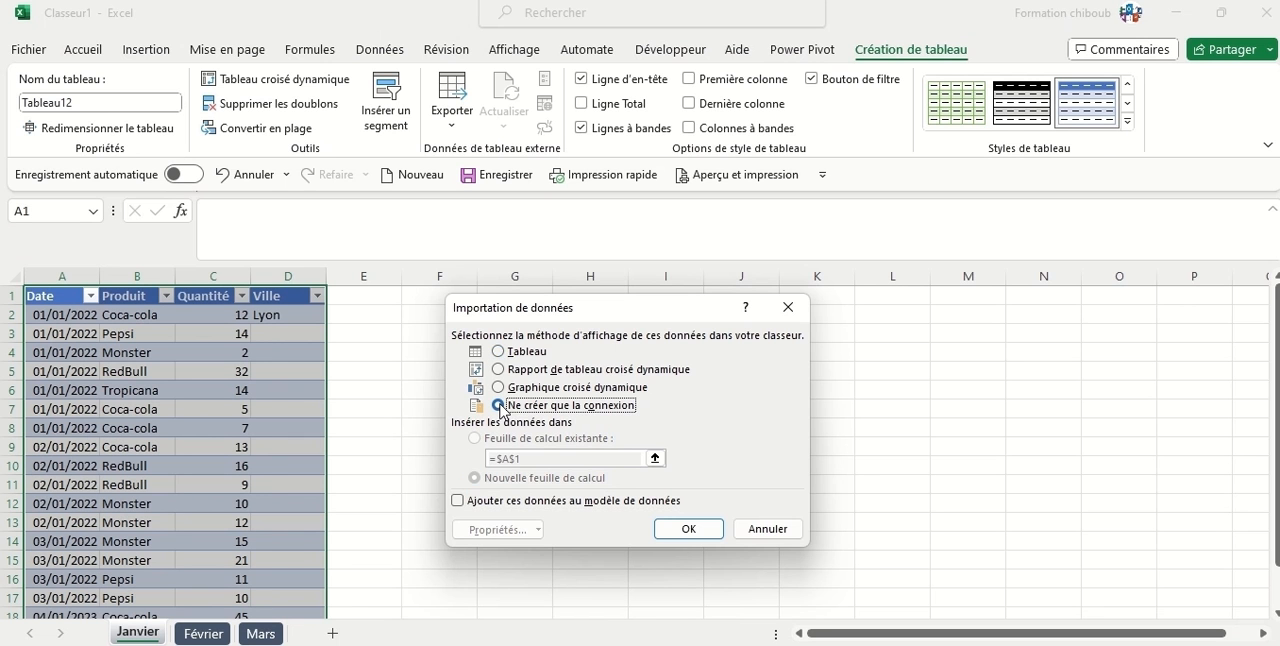
click(685, 532)
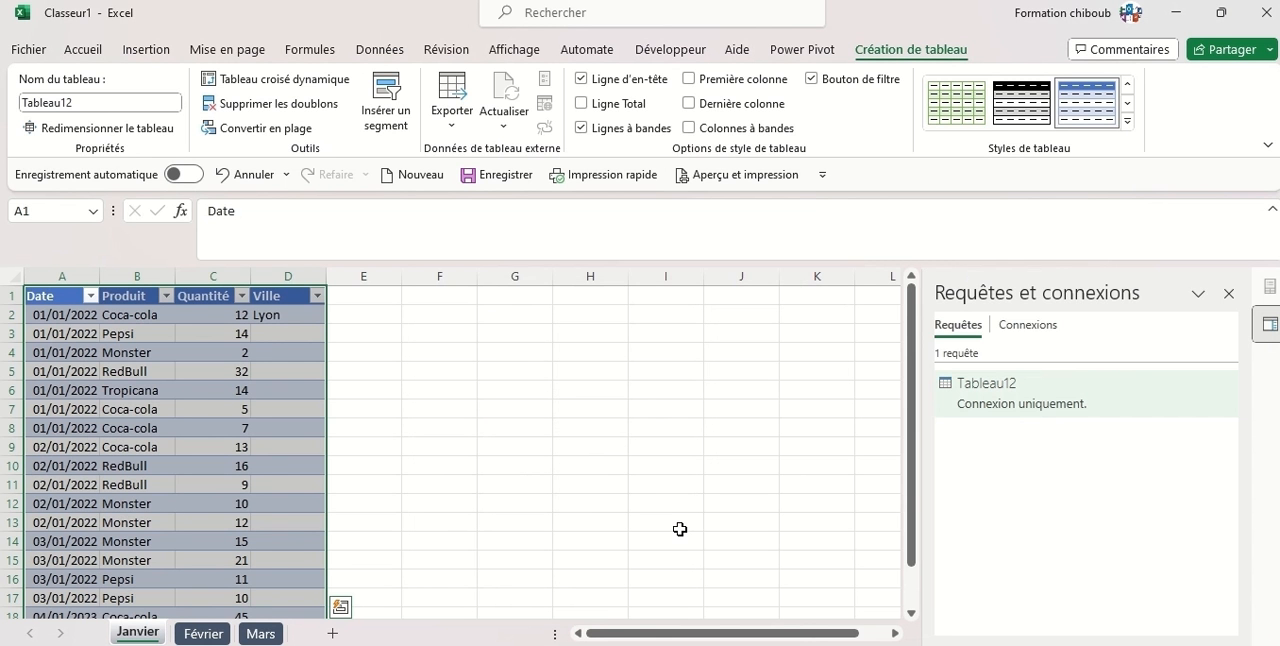
Create a Power Query query from the Février sheet's data, range $A$1:$D$17, as a table with headers.
click(210, 633)
click(141, 370)
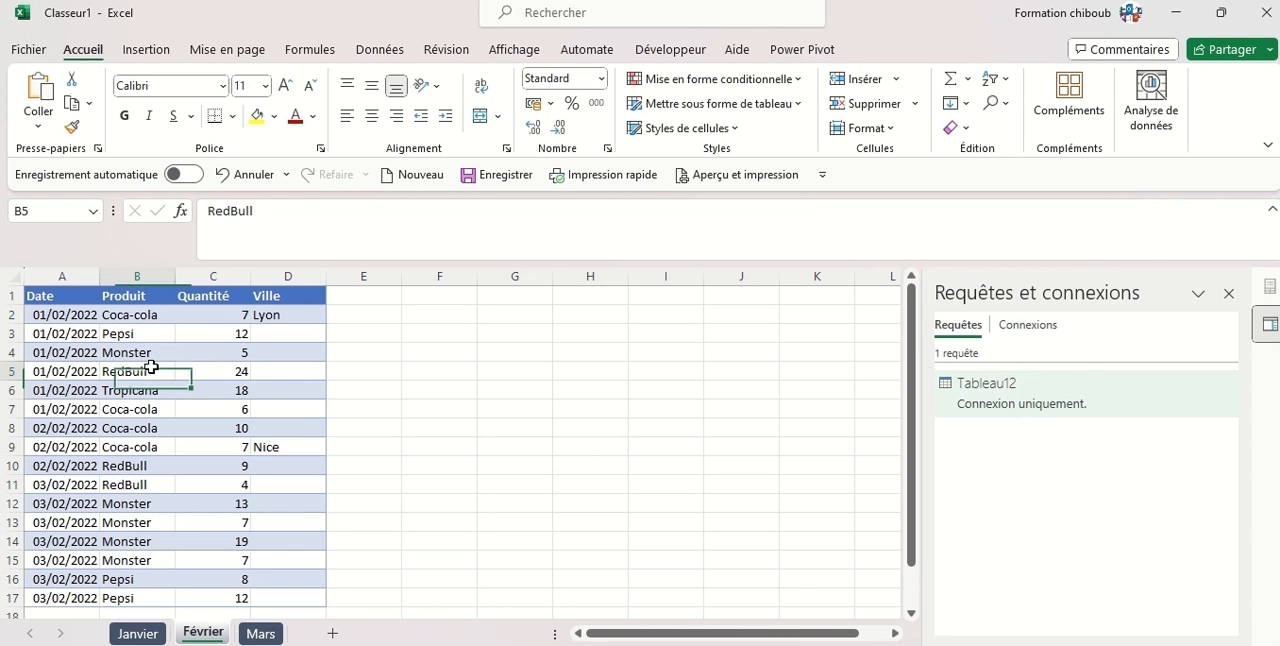
click(386, 58)
click(117, 128)
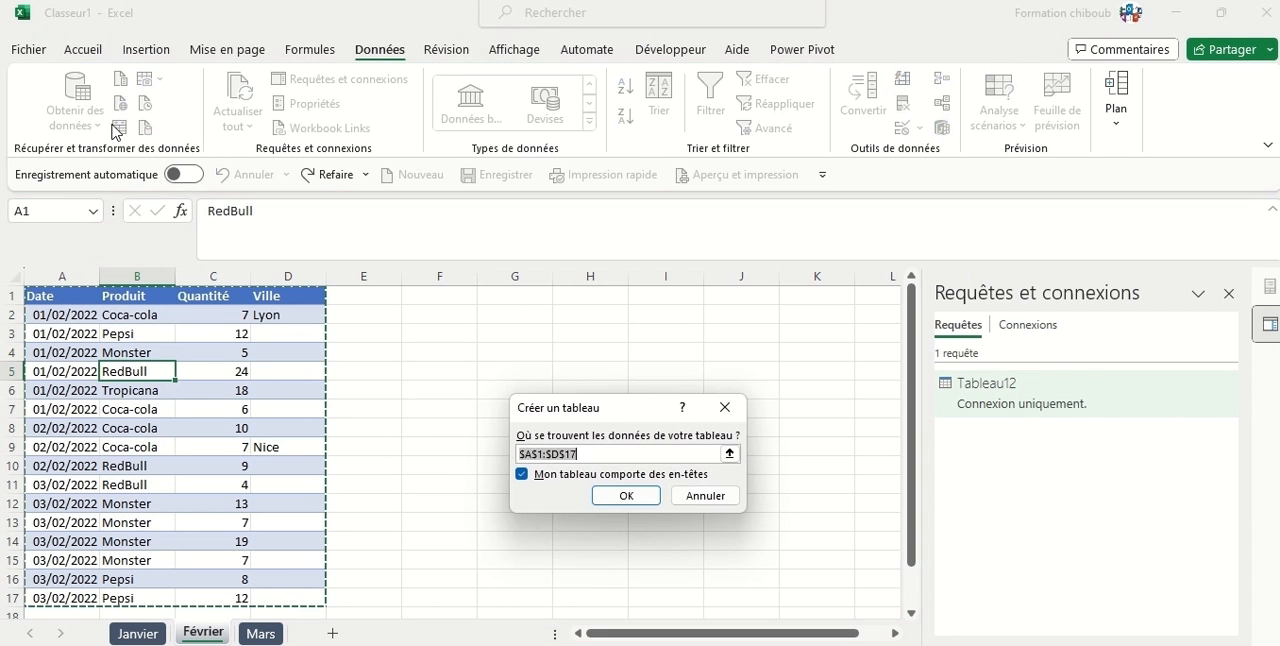
click(654, 497)
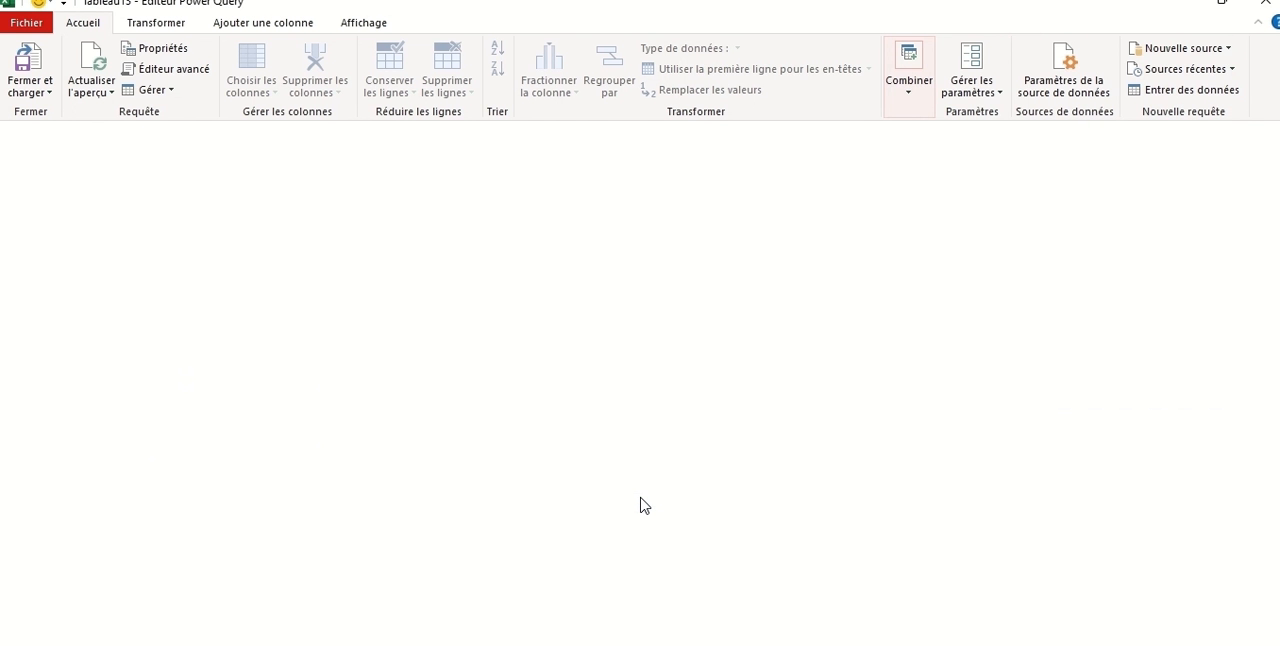
Close the query editor and load the February query as a connection only.
click(35, 95)
click(90, 133)
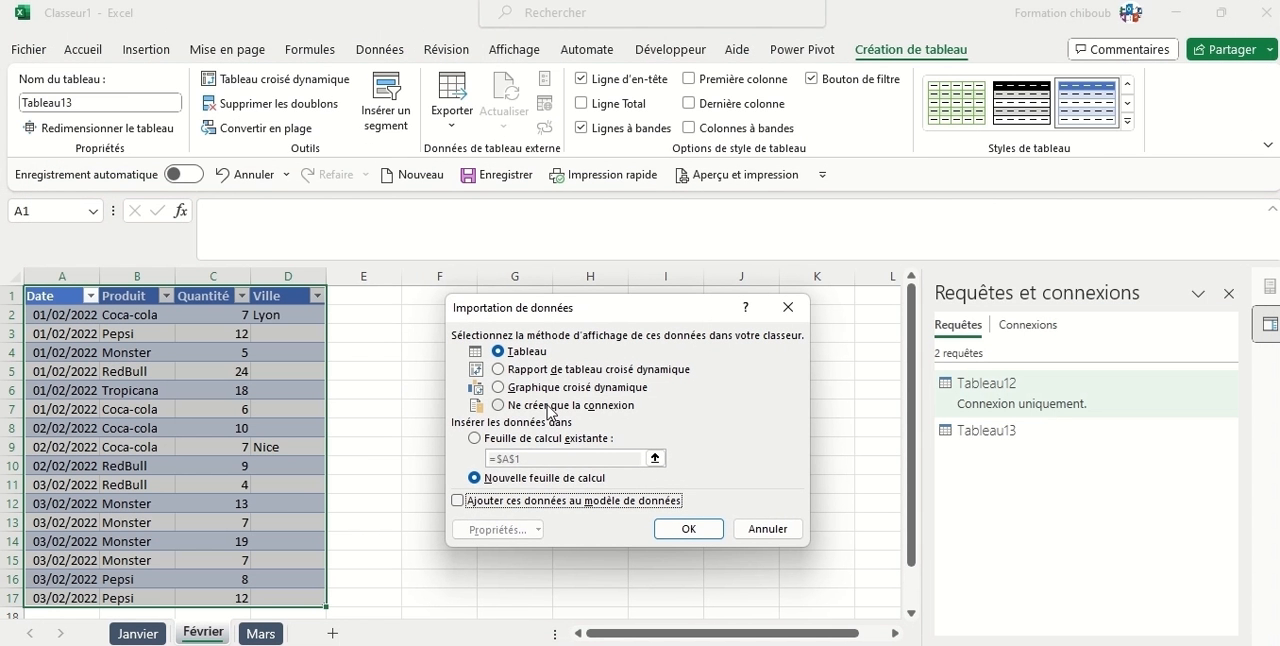
click(537, 410)
click(700, 529)
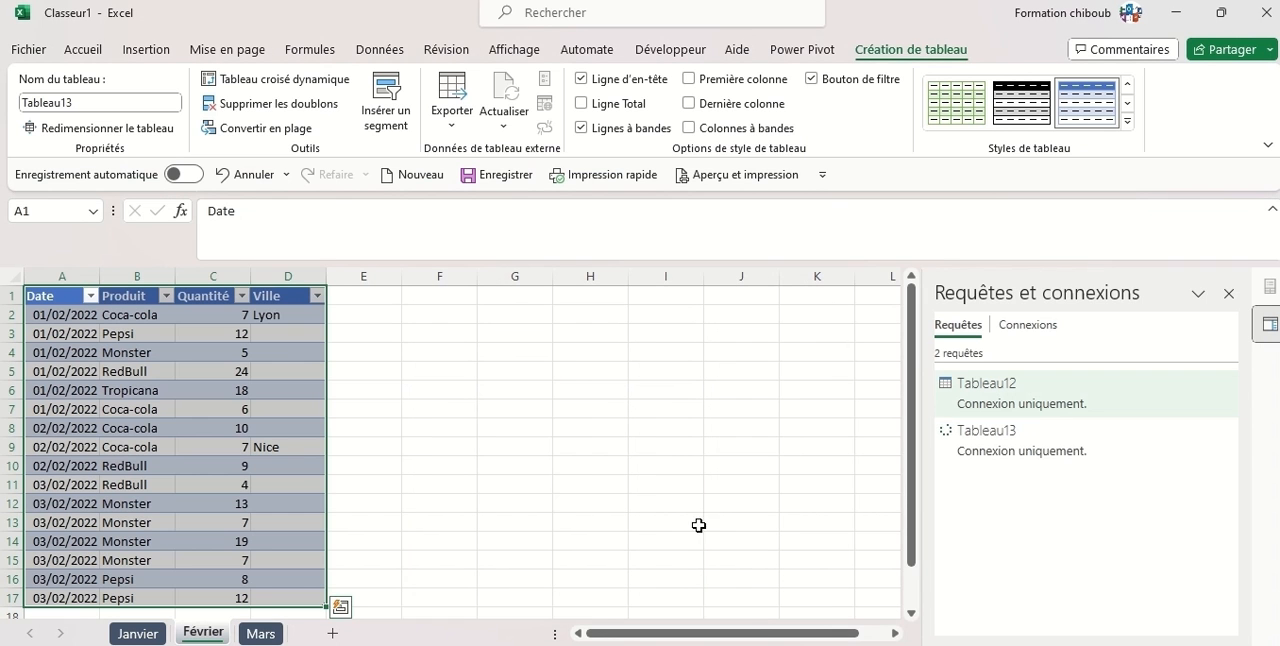
Create a Power Query query from the Mars sheet's data range as a table.
click(242, 634)
click(150, 352)
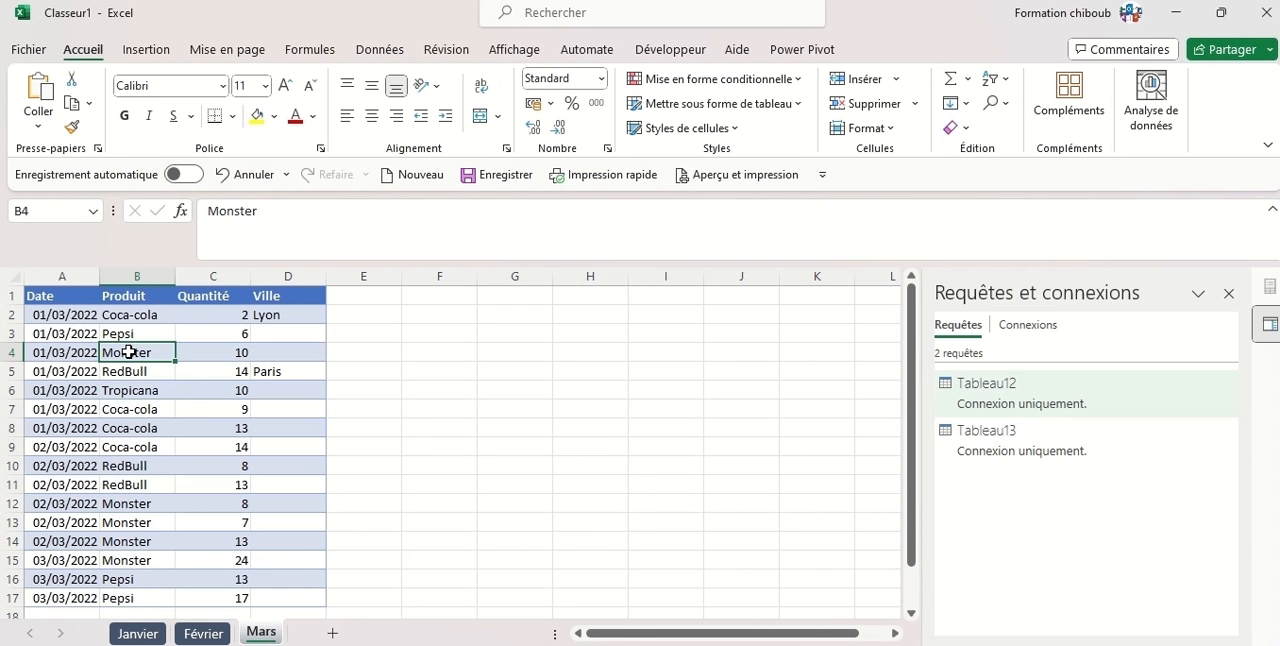
click(379, 50)
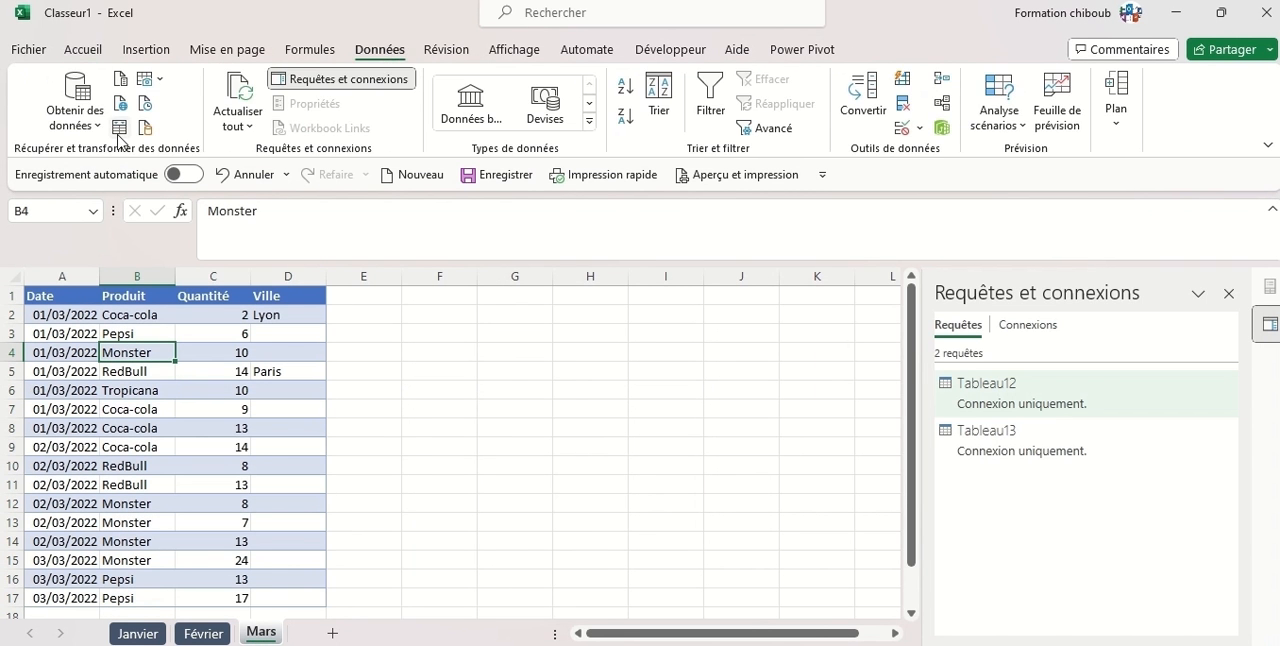
click(120, 128)
click(610, 495)
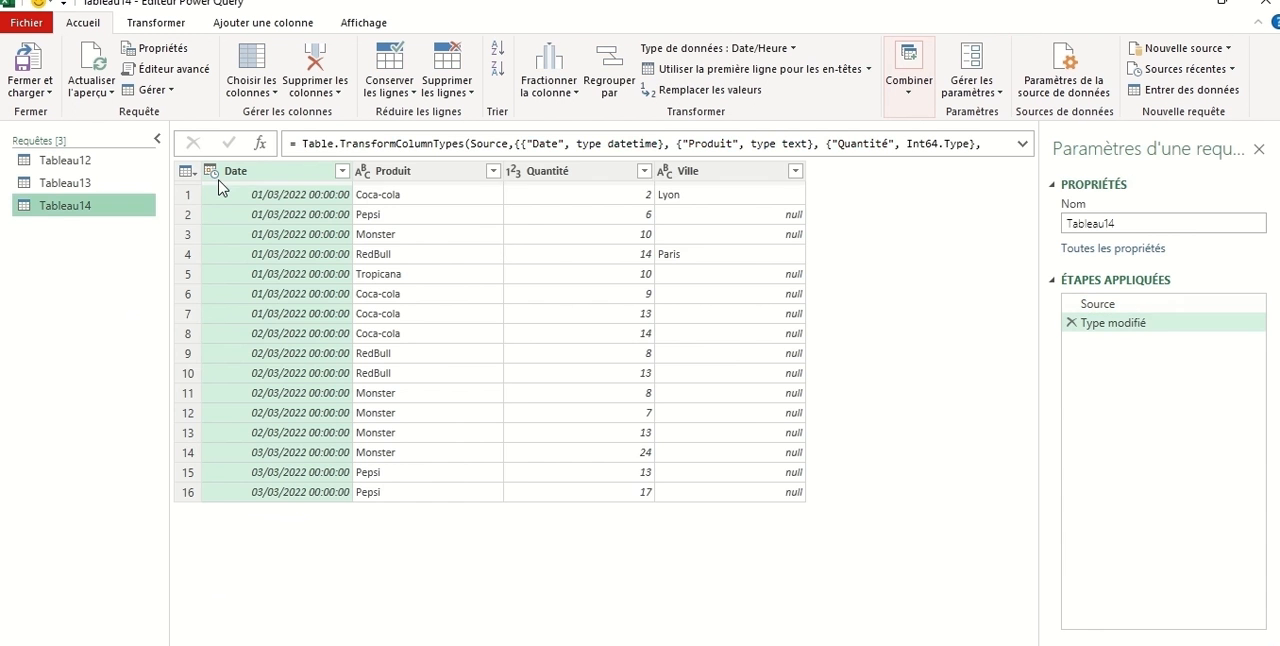
Rename the query Tableau12, which holds the January data, as Janvier.
click(66, 161)
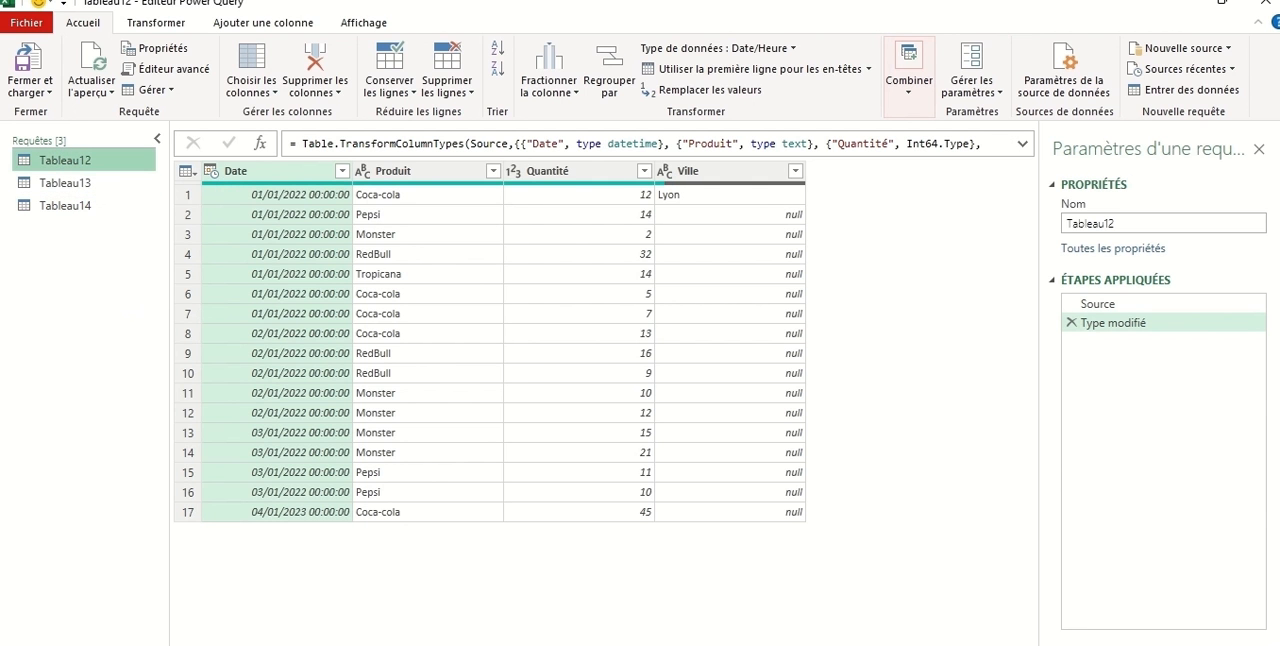
double_click(1123, 220)
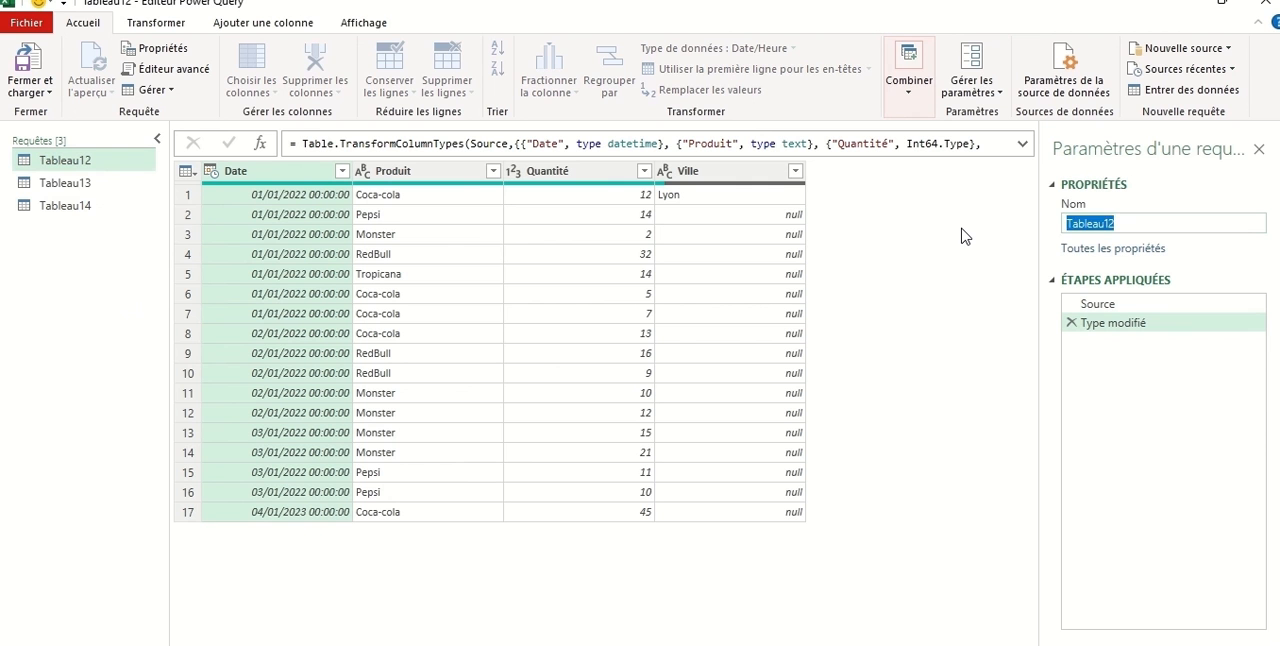
key(BackSpace)
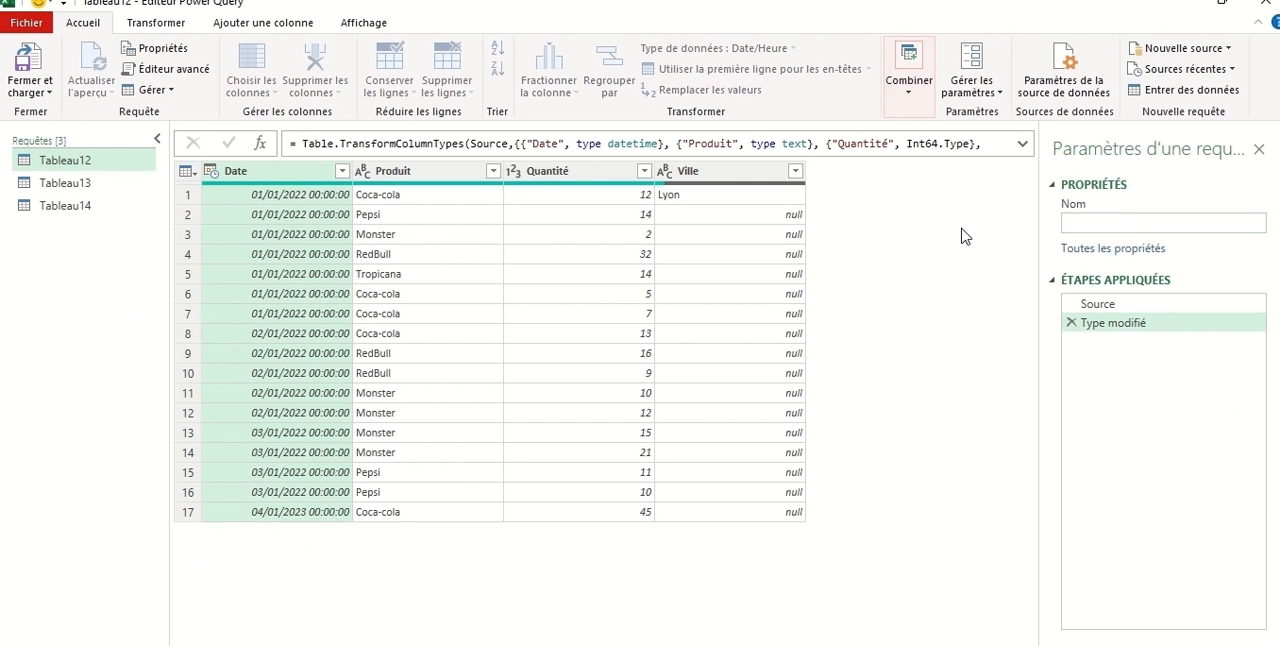
text(Janvier)
key(Return)
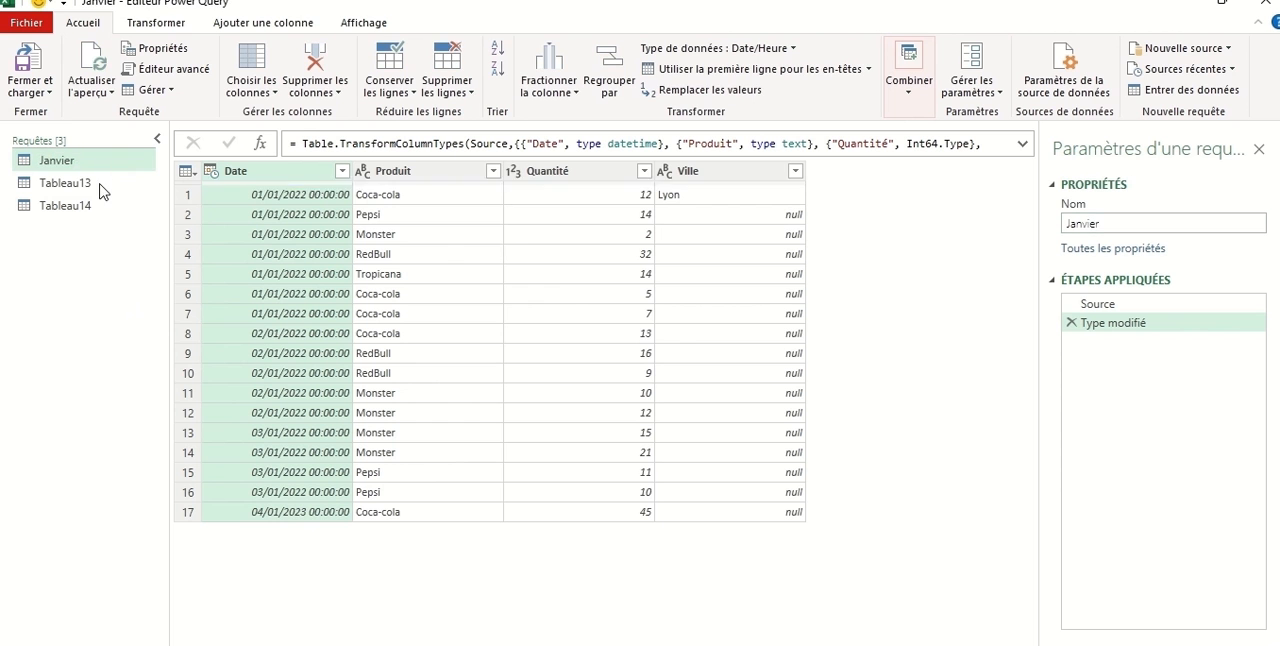
Rename the query Tableau13, which holds the February data, as Fevrier.
click(82, 186)
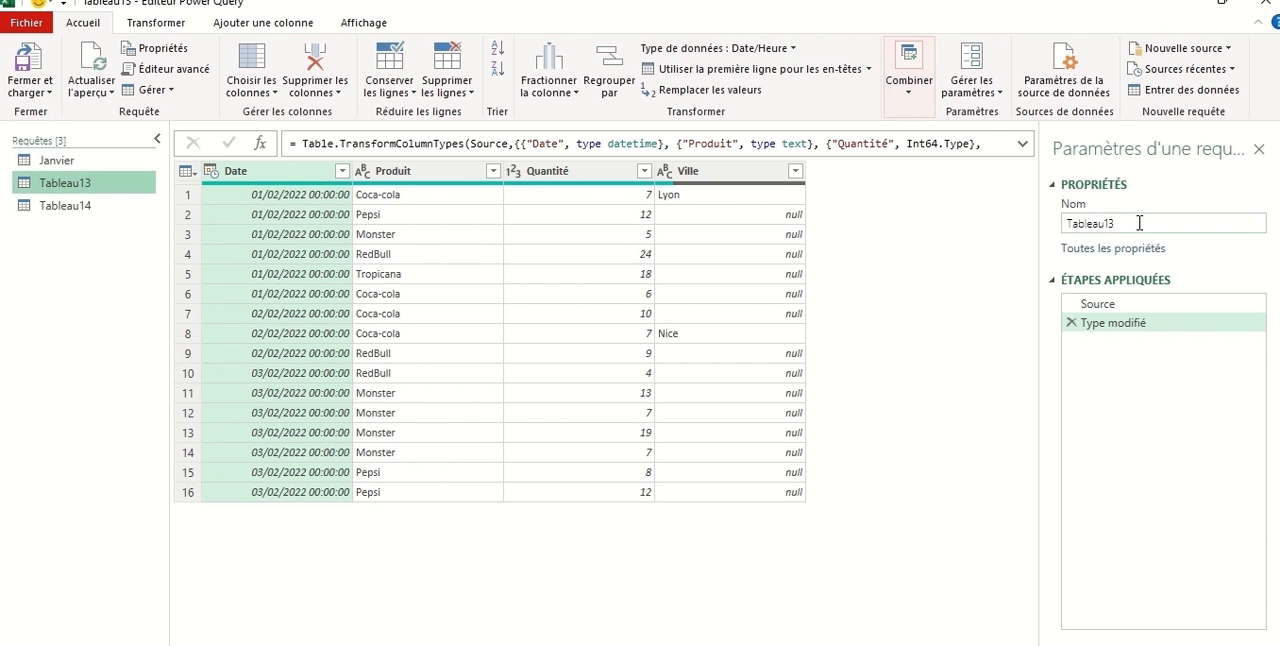
drag(1140, 222, 972, 236)
key(BackSpace)
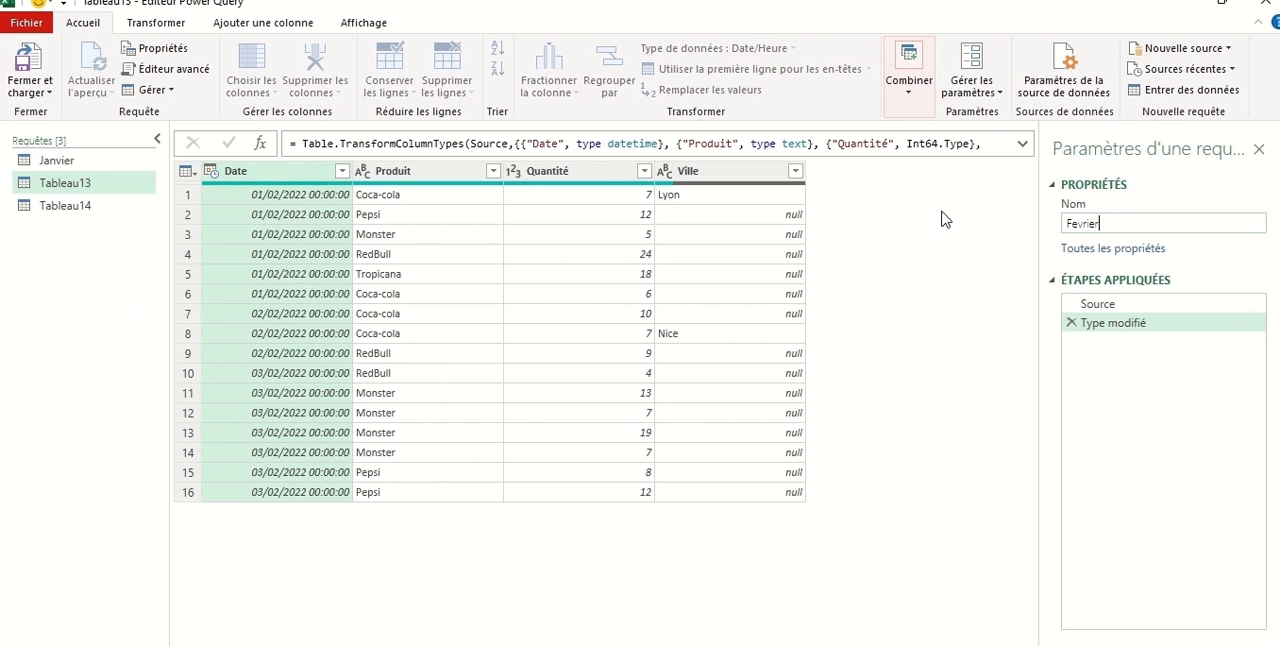
text(Fevrier)
key(Return)
Rename the query Tableau14, which holds the March data, as Mars.
click(88, 207)
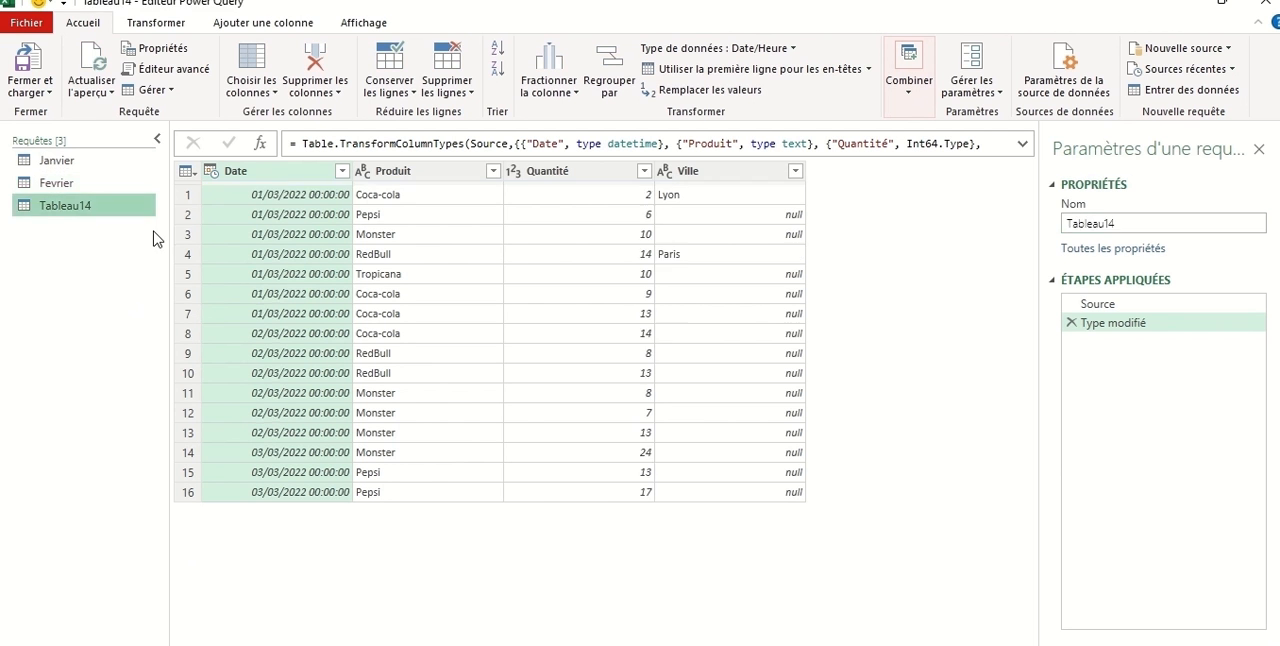
click(1133, 222)
key(ctrl+a)
key(BackSpace)
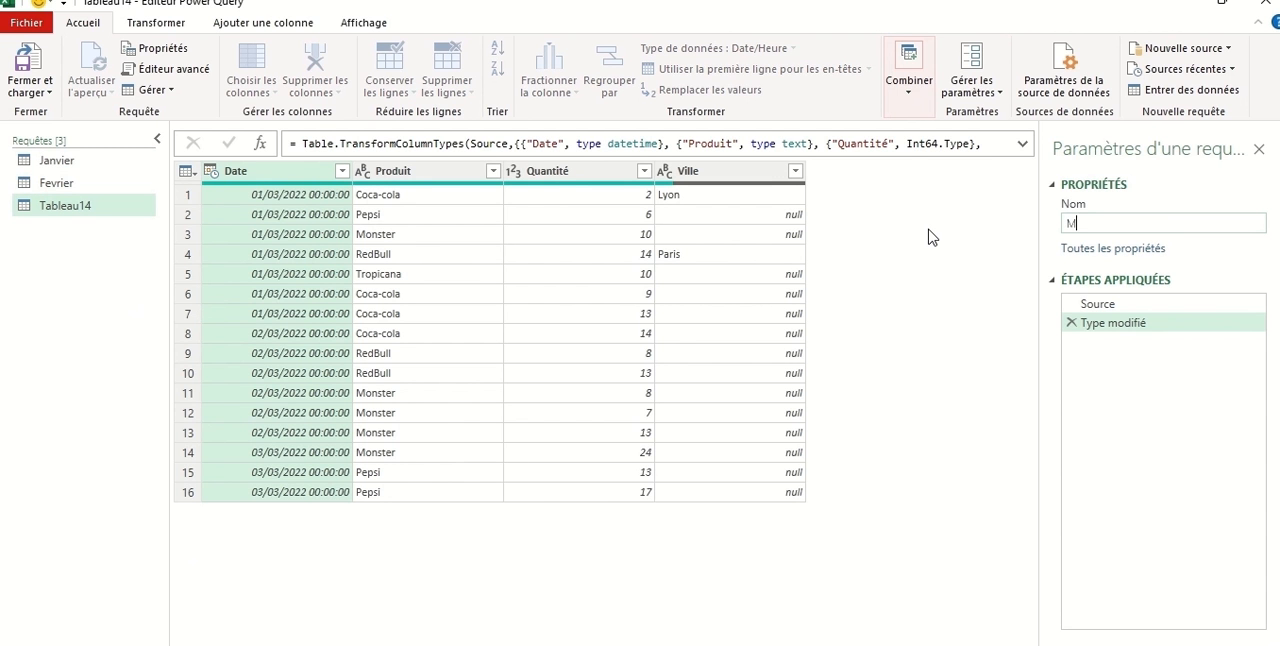
text(Mars)
key(Return)
Change the Date column of the Janvier query to the Date type, replacing the current type conversion.
click(60, 162)
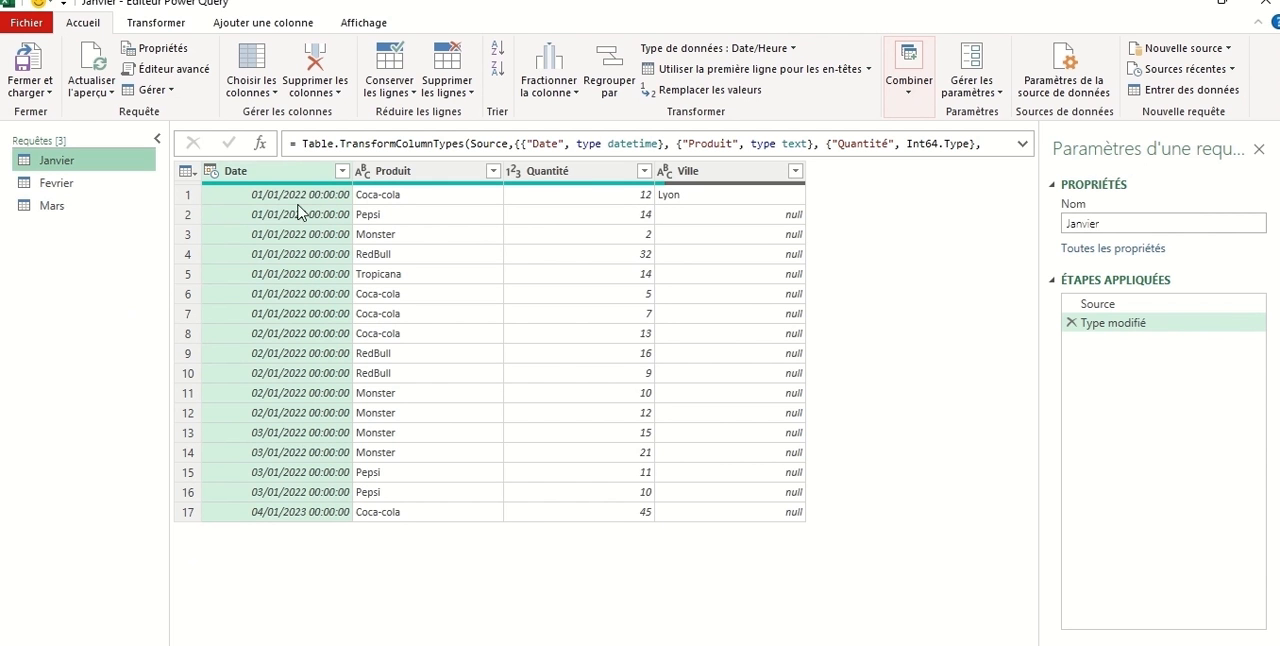
click(211, 172)
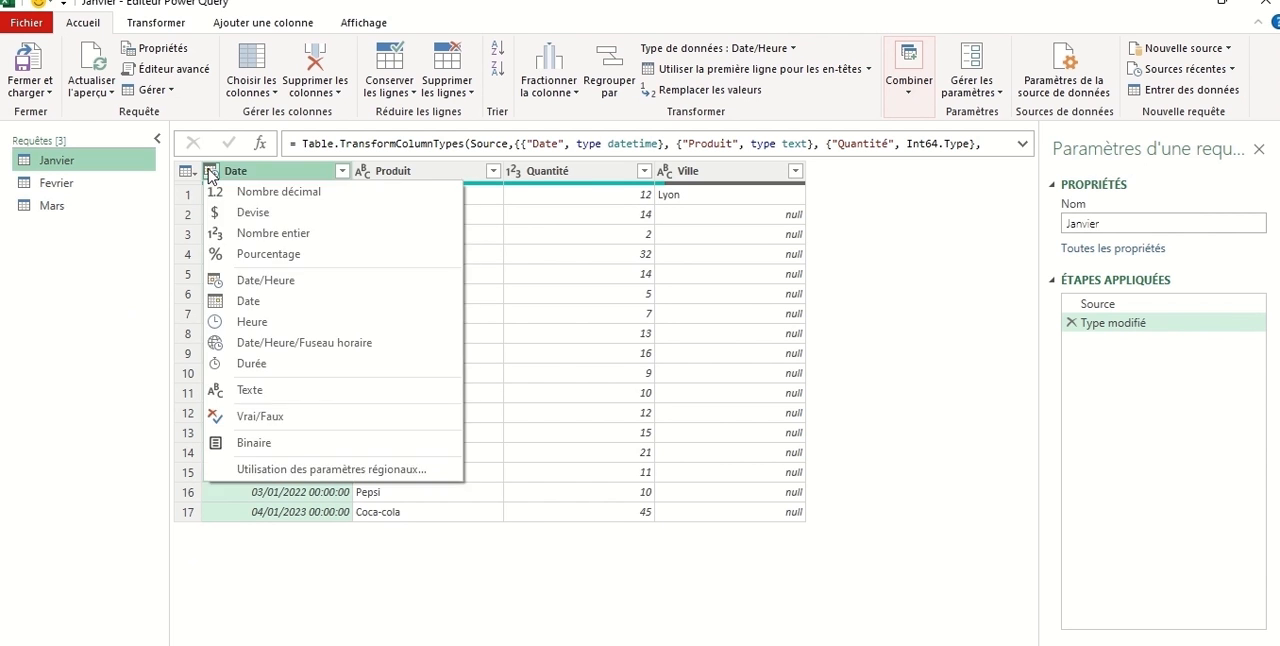
click(266, 301)
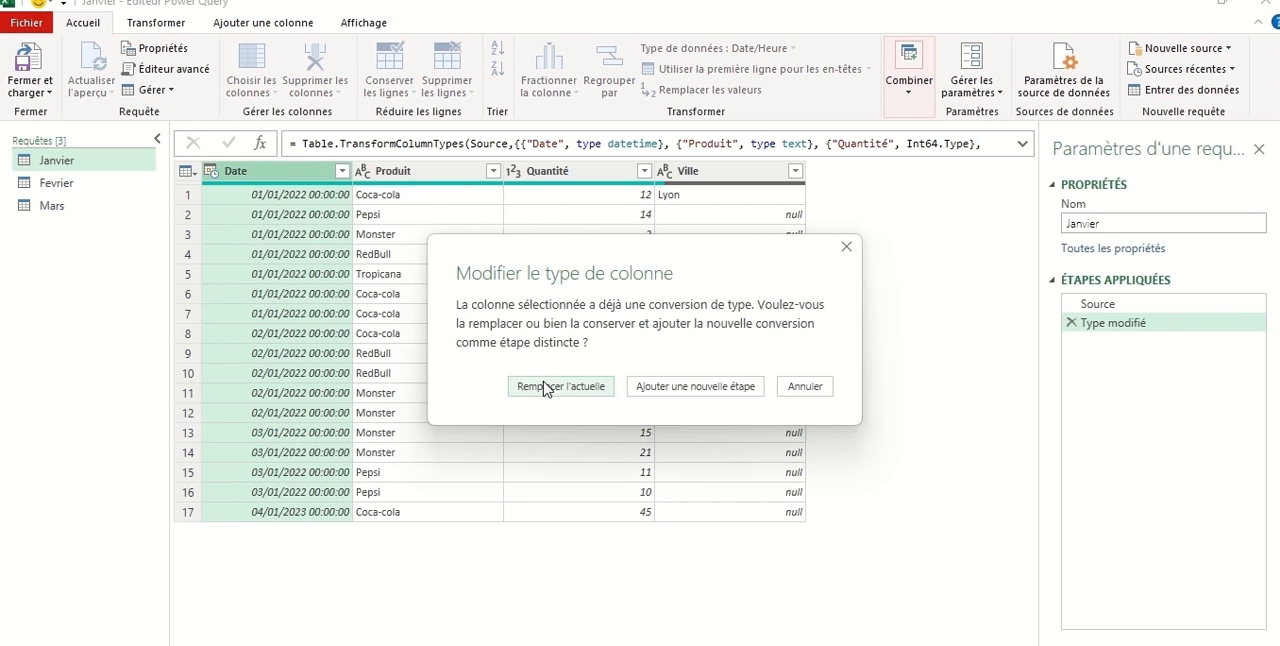
click(543, 387)
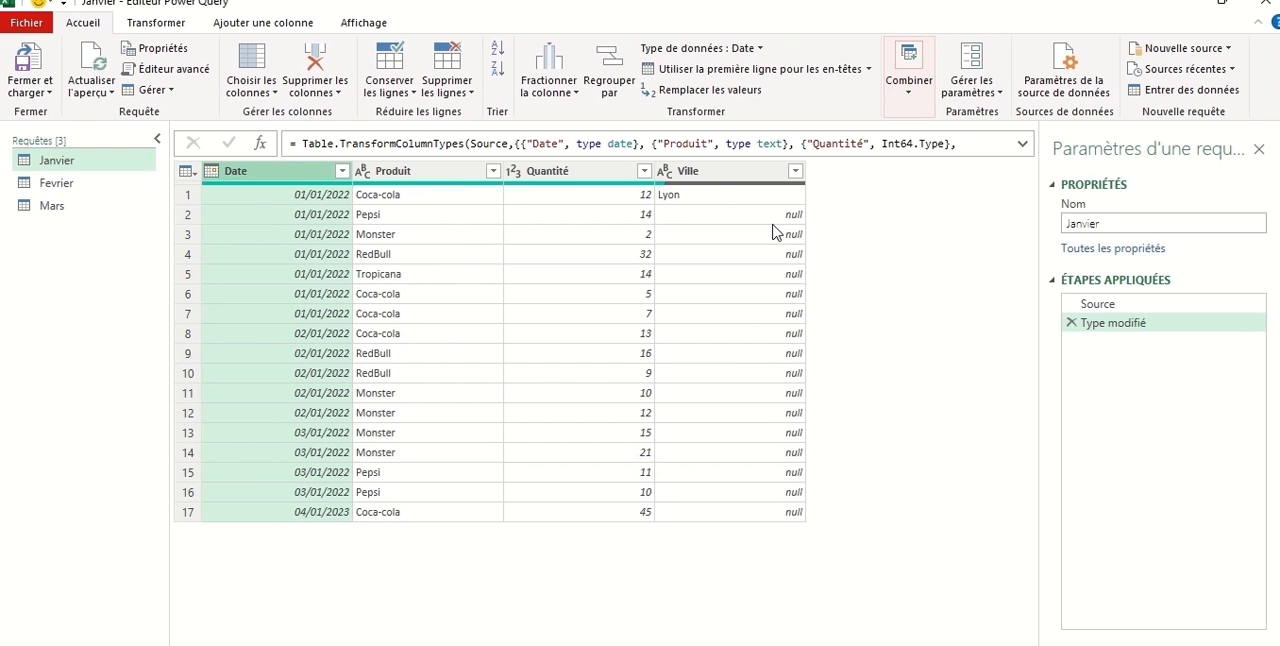
Fill the empty cells of the Janvier query's Ville column downward with the city above.
click(716, 200)
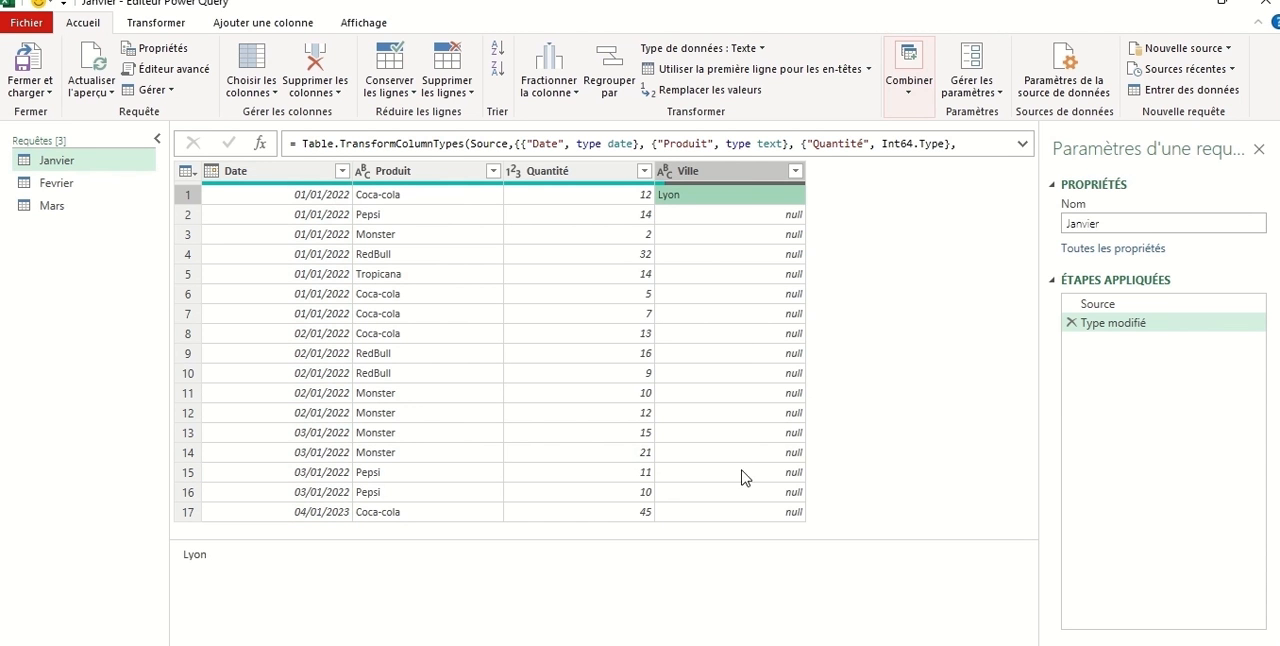
click(742, 180)
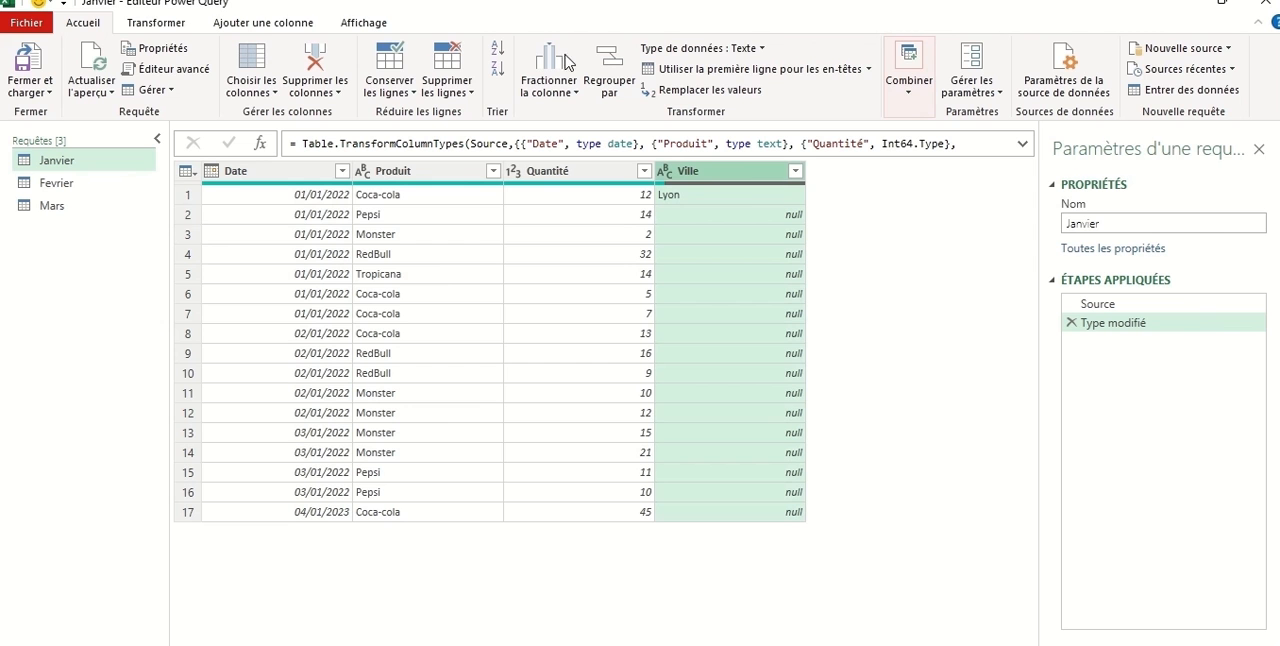
click(158, 26)
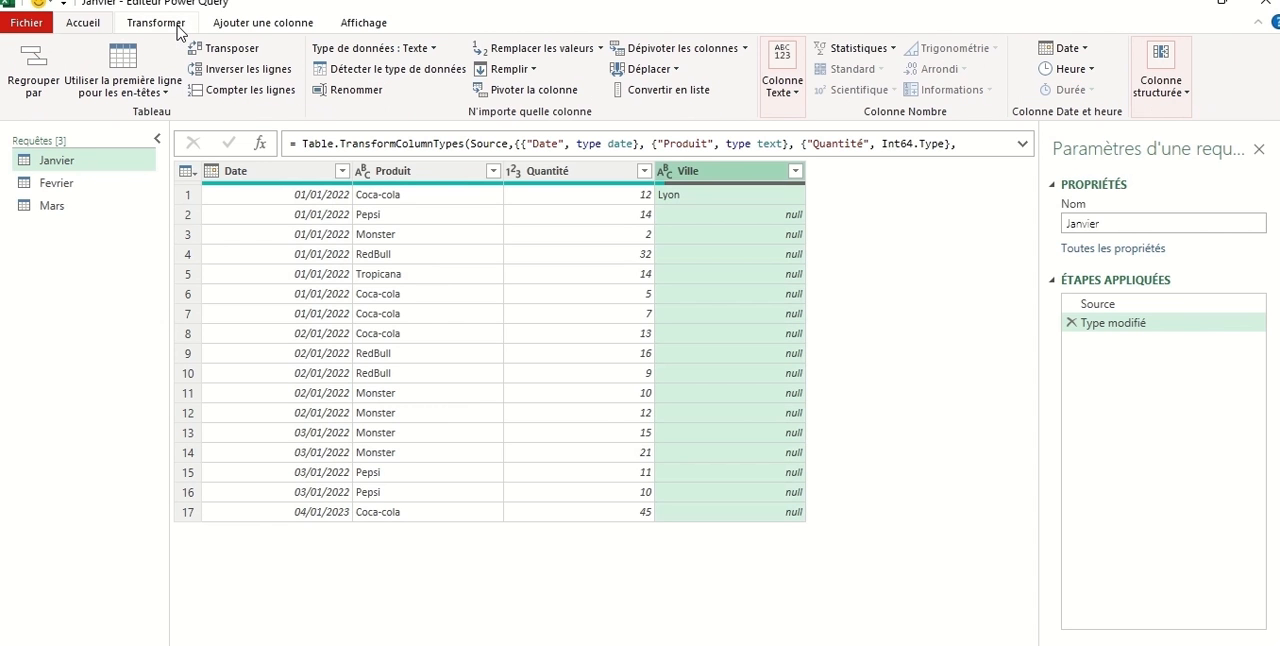
click(534, 72)
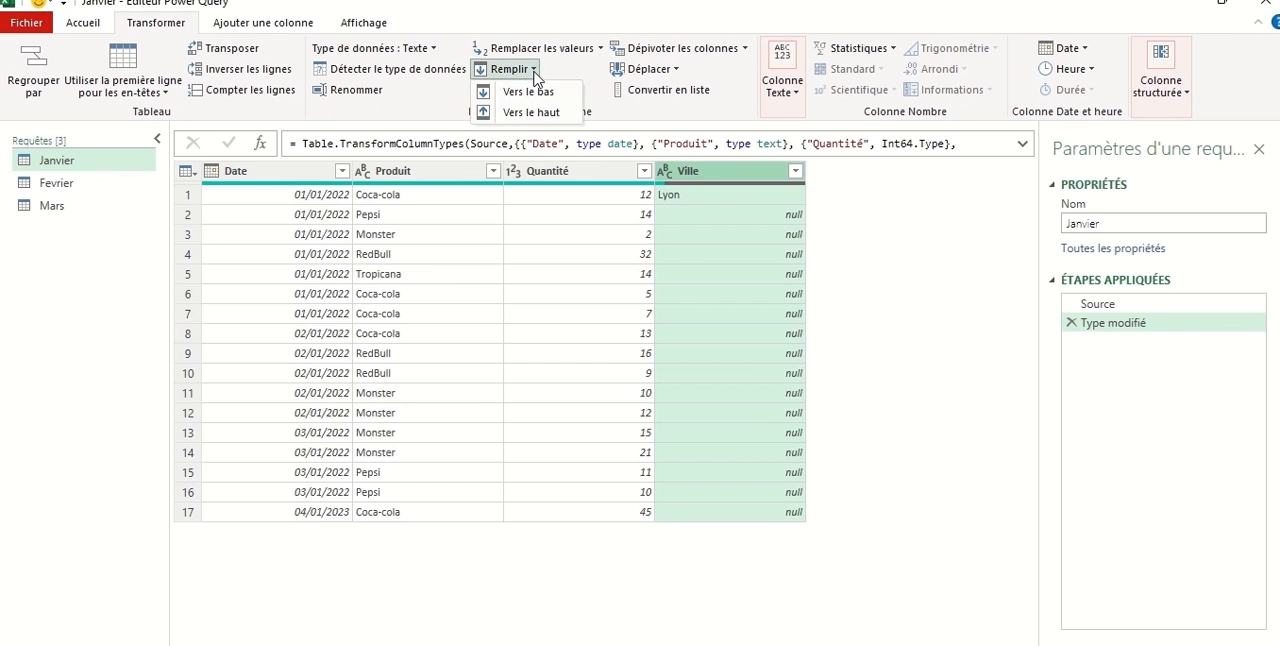
click(540, 93)
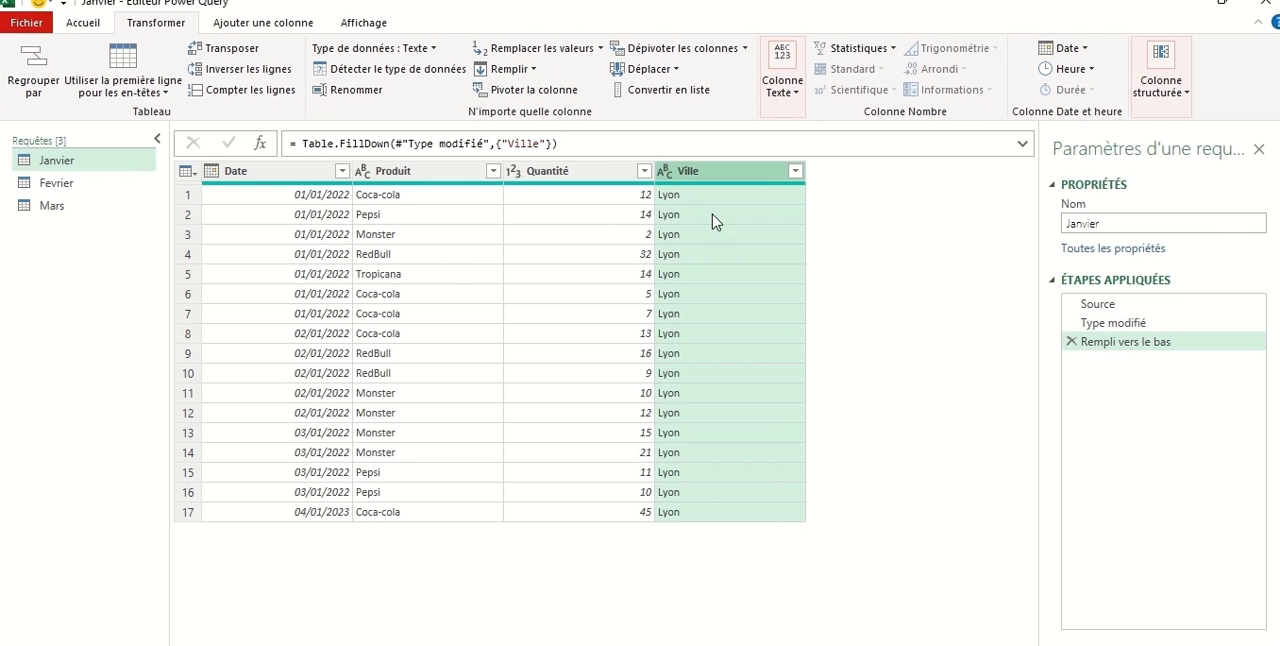
Change the Date column of the Fevrier query to the Date type, replacing the current type conversion.
click(80, 183)
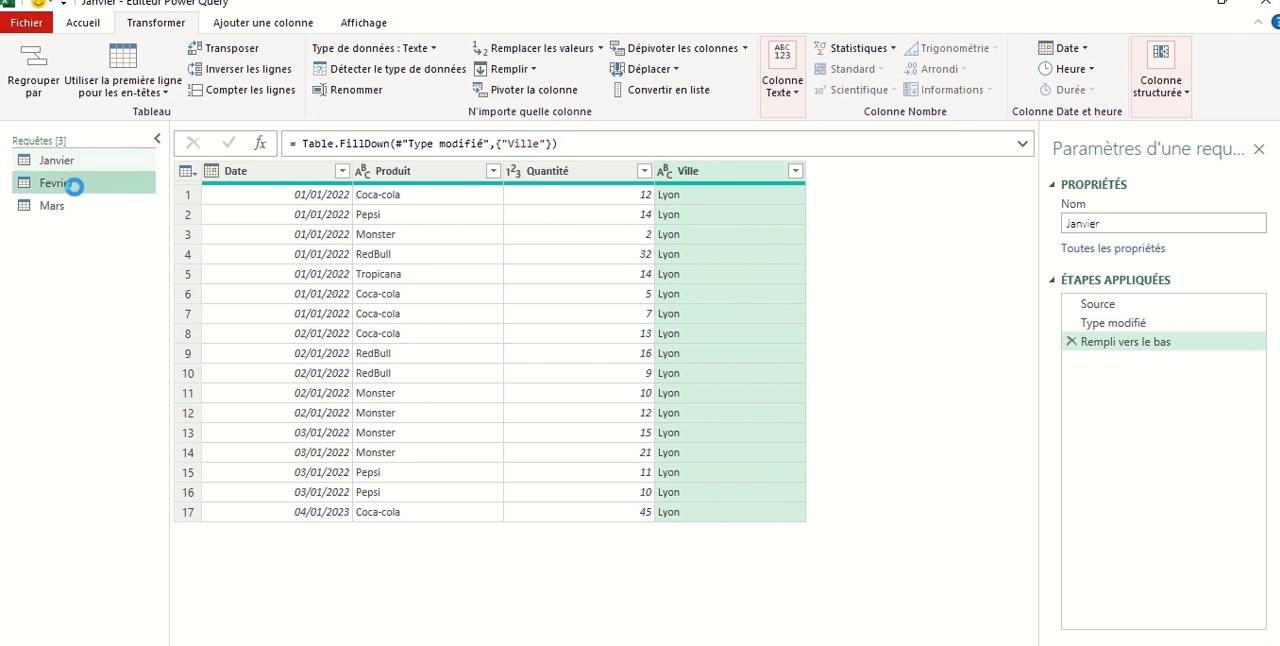
click(213, 172)
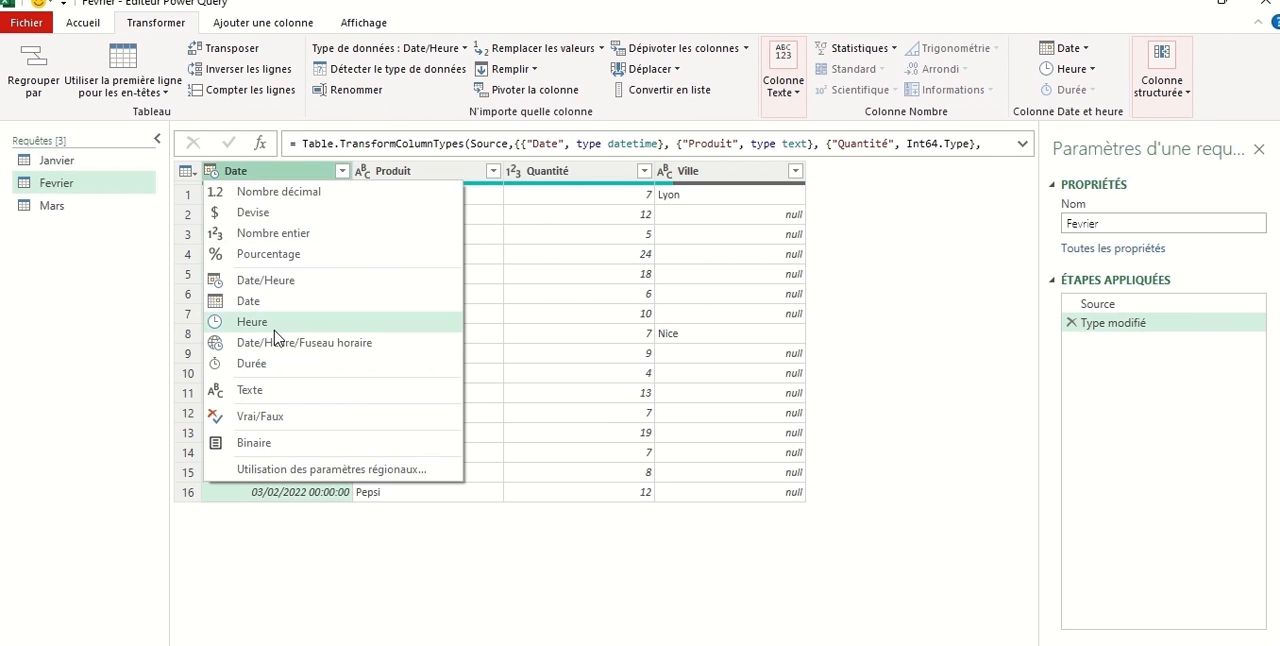
click(253, 301)
click(537, 392)
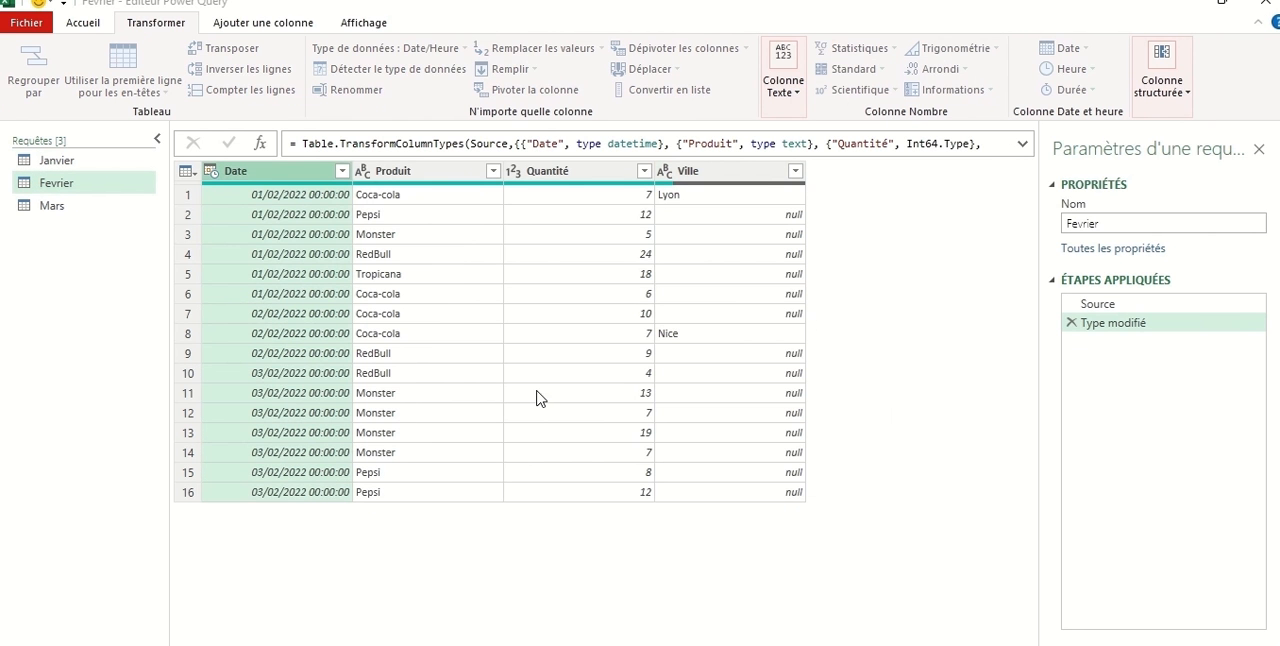
Fill the empty cells of the Fevrier query's Ville column downward with the city above.
click(765, 176)
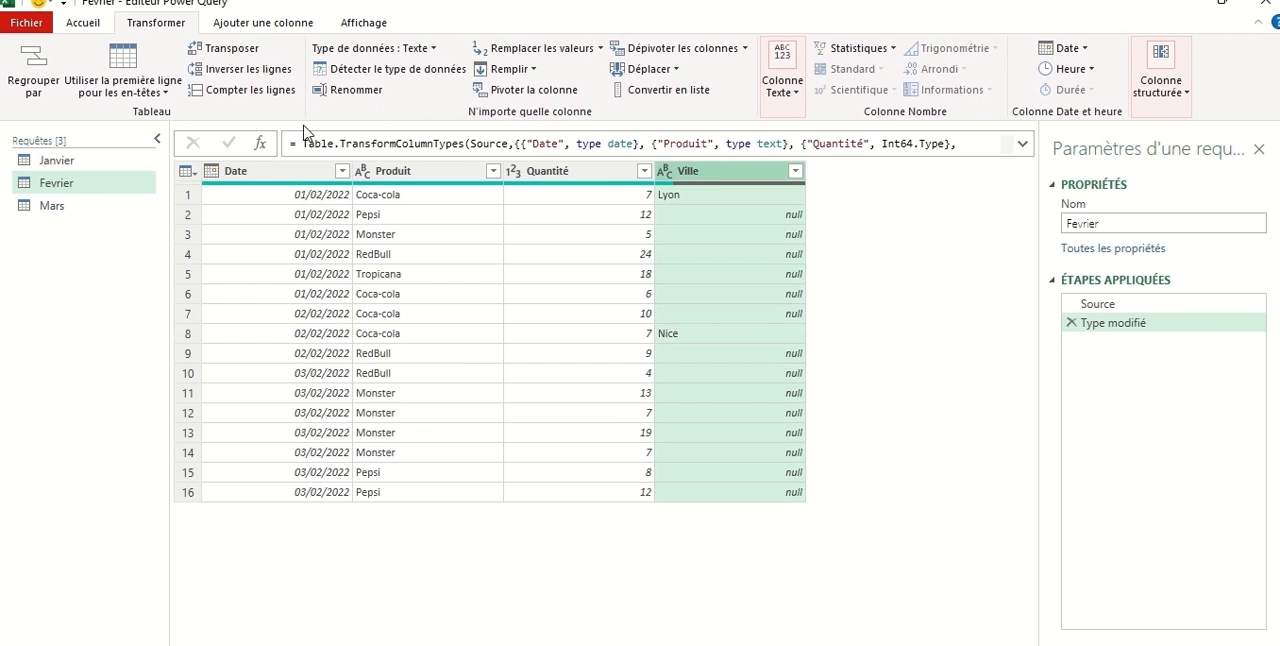
click(510, 74)
click(530, 92)
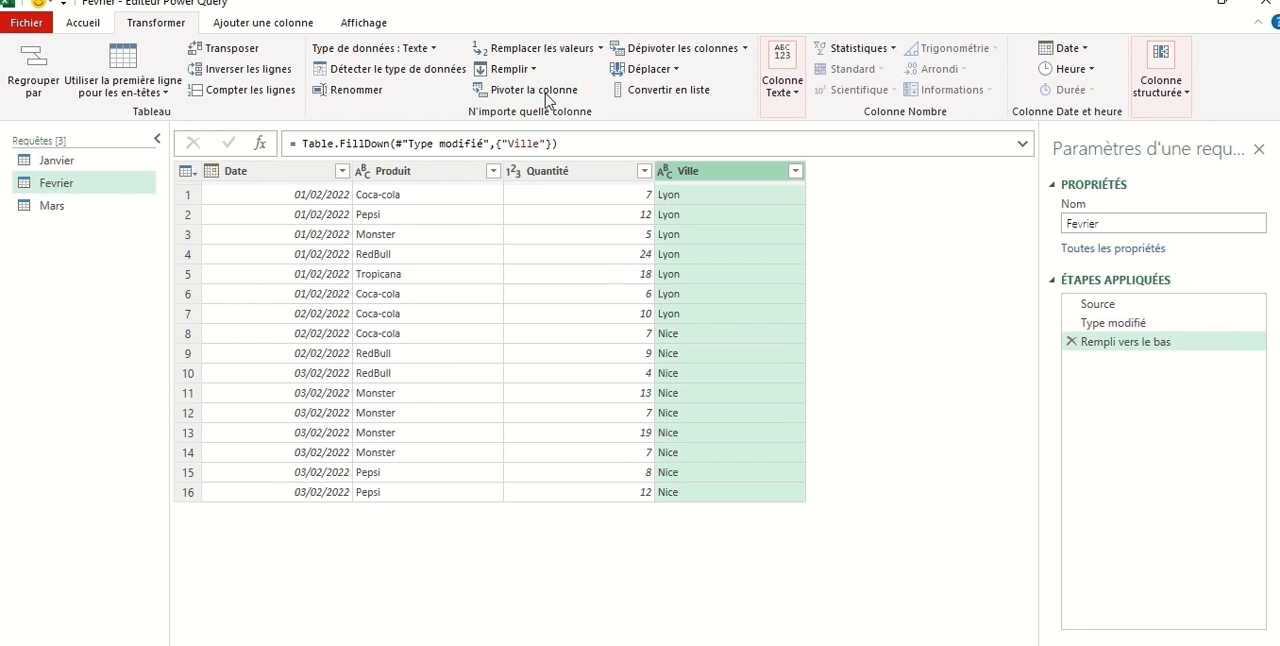
Change the Date column of the Mars query to the Date type, replacing the current type conversion.
click(52, 206)
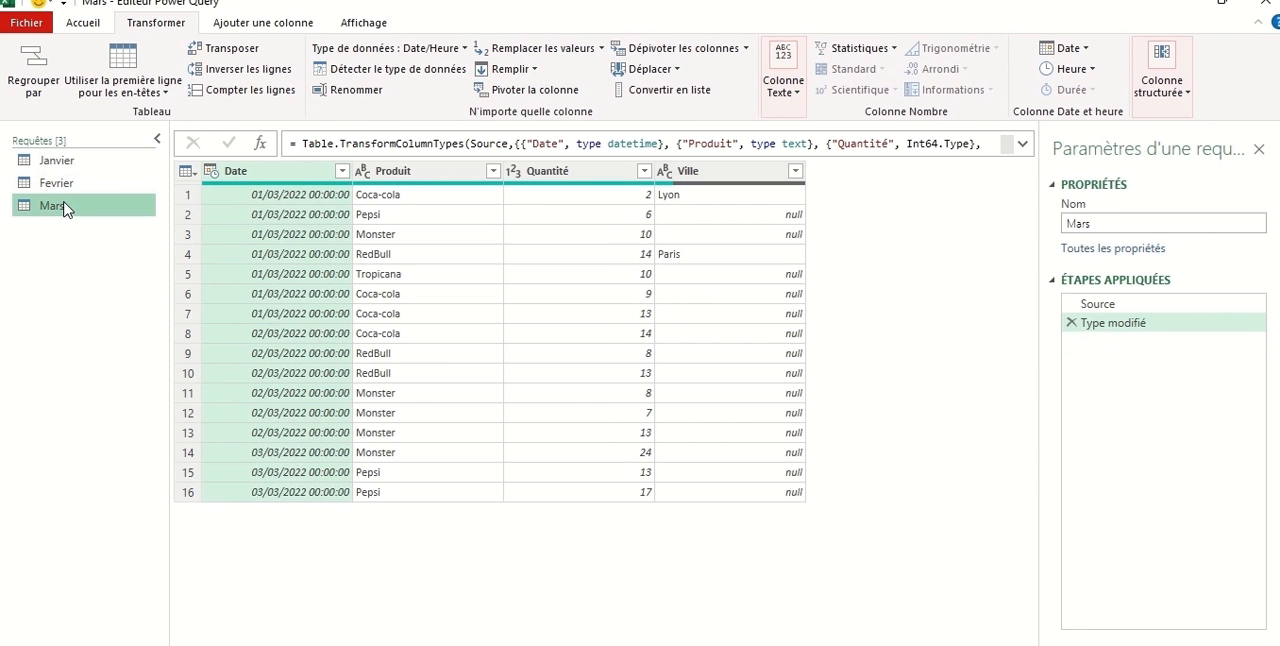
click(213, 171)
click(285, 330)
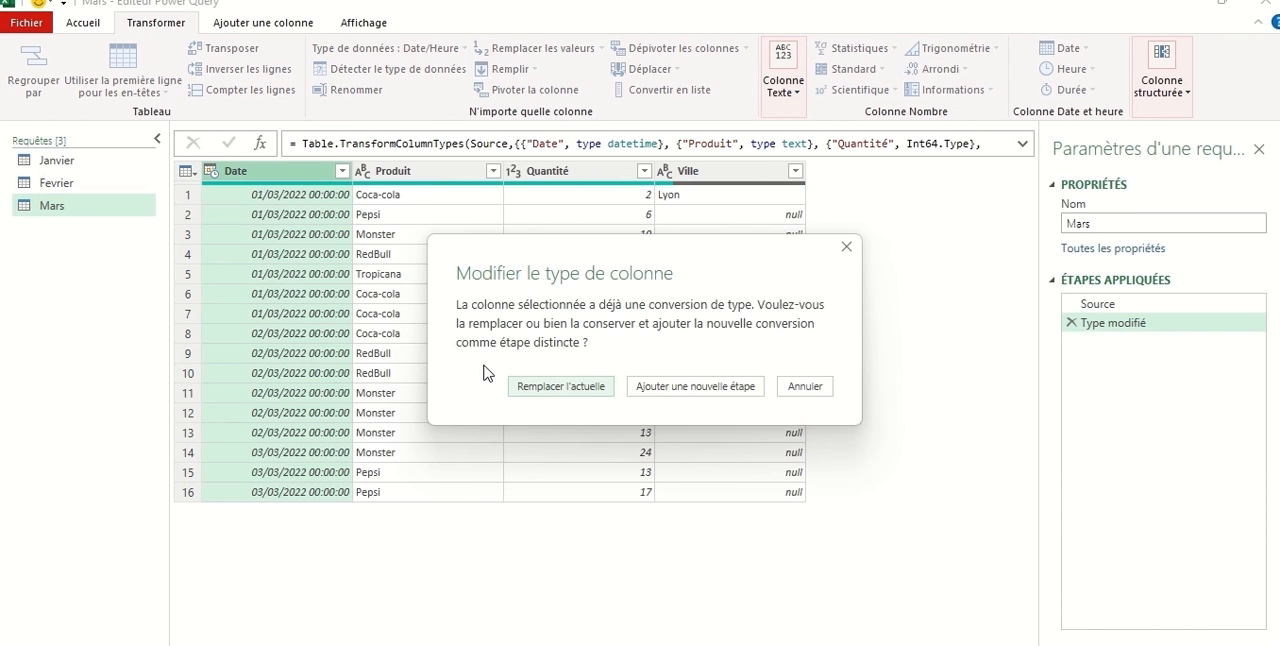
click(563, 385)
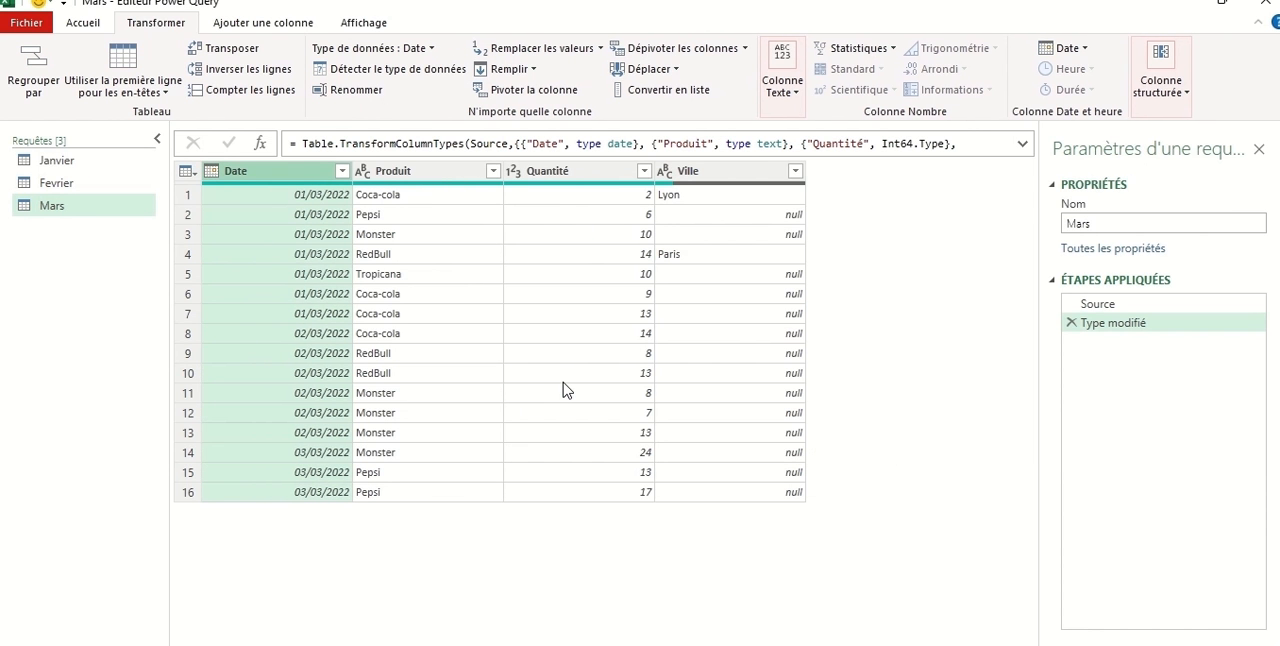
Fill the empty cells of the Mars query's Ville column downward with the city above.
click(734, 170)
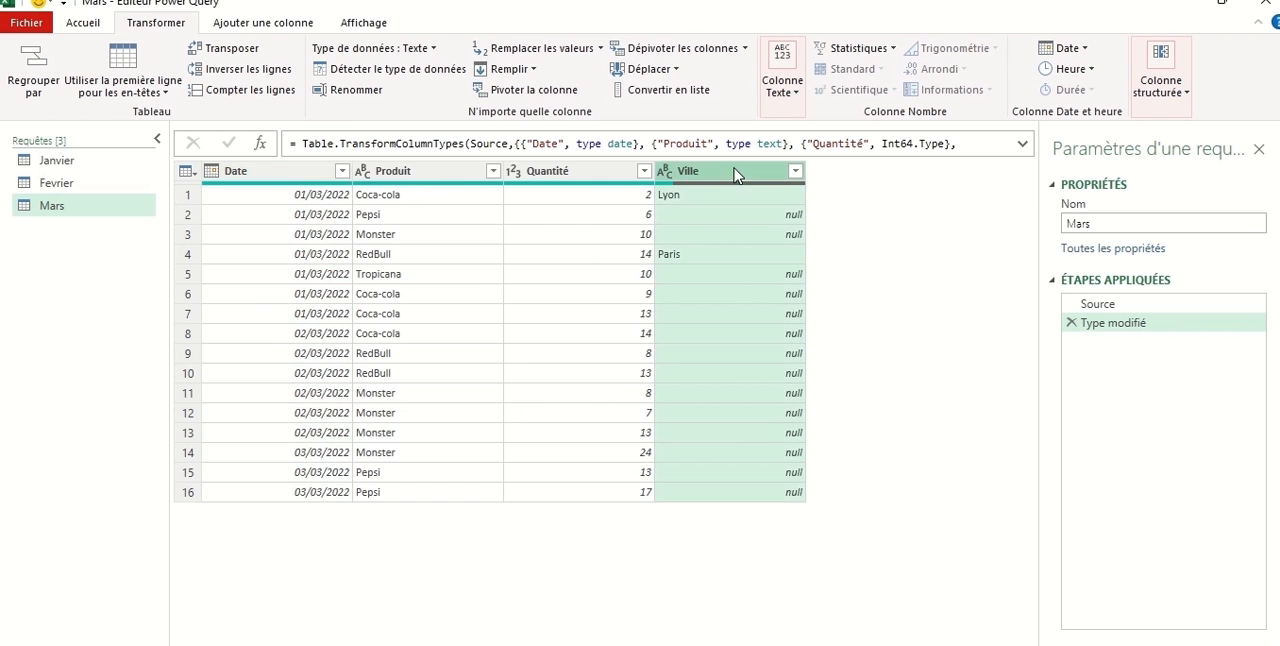
click(509, 69)
click(526, 91)
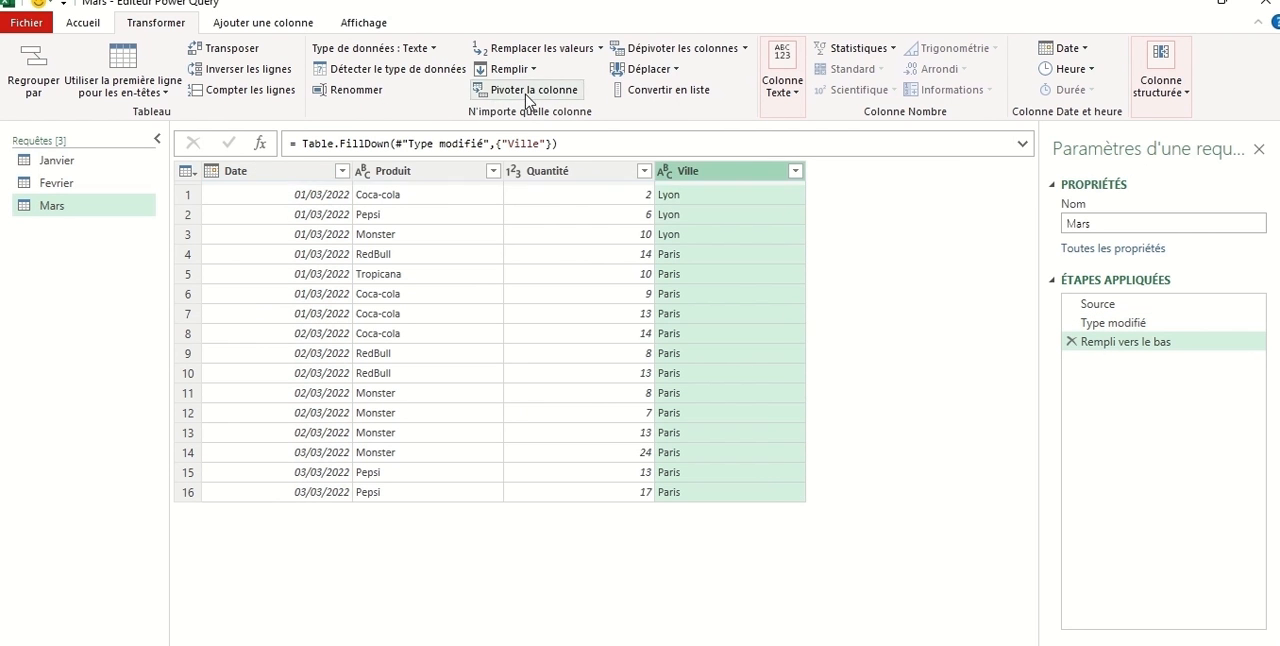
click(383, 234)
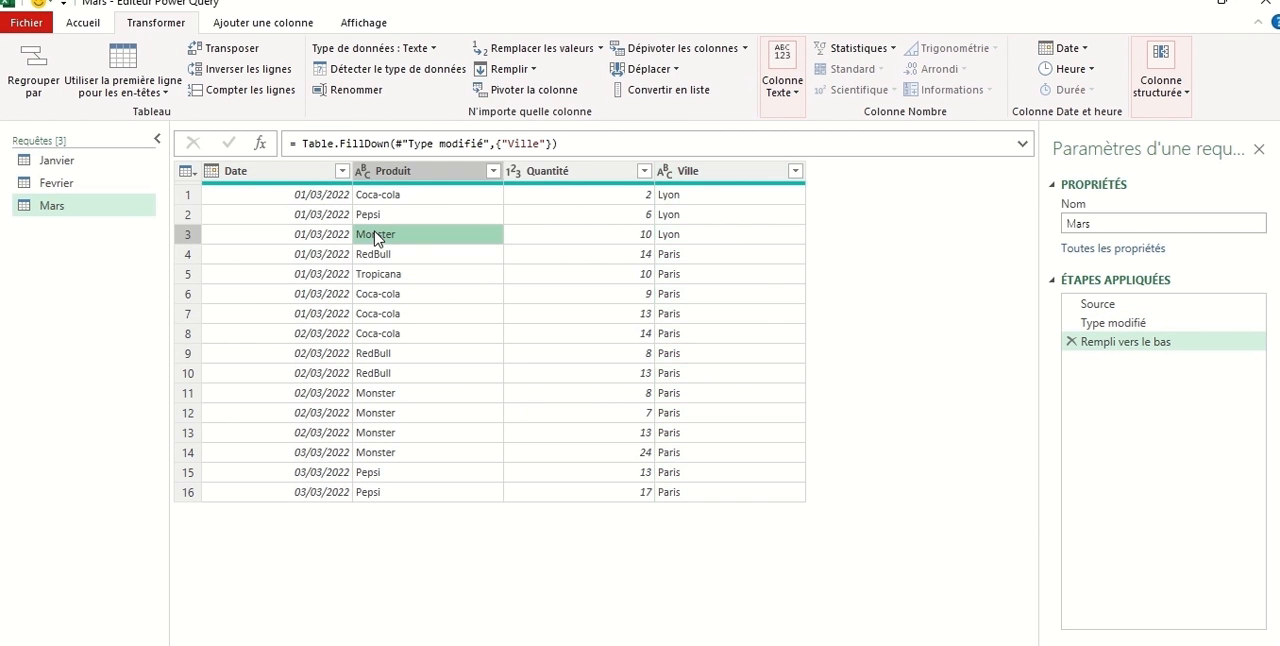
click(566, 236)
click(705, 238)
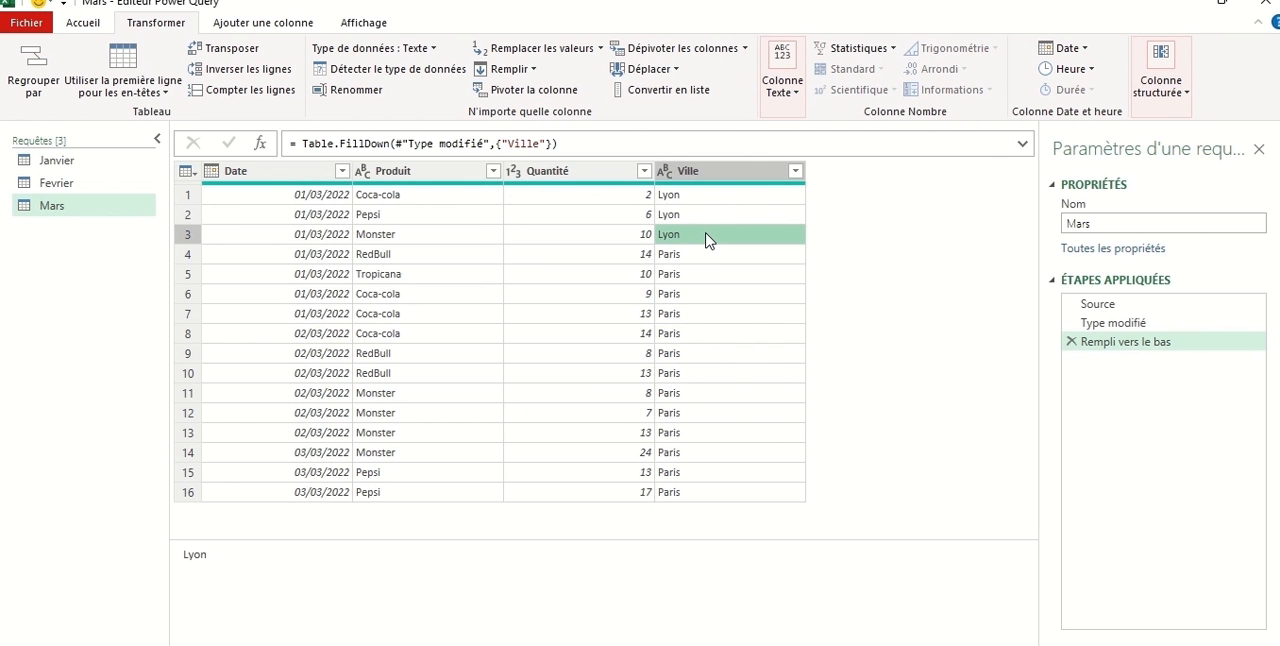
ctrl+click(57, 183)
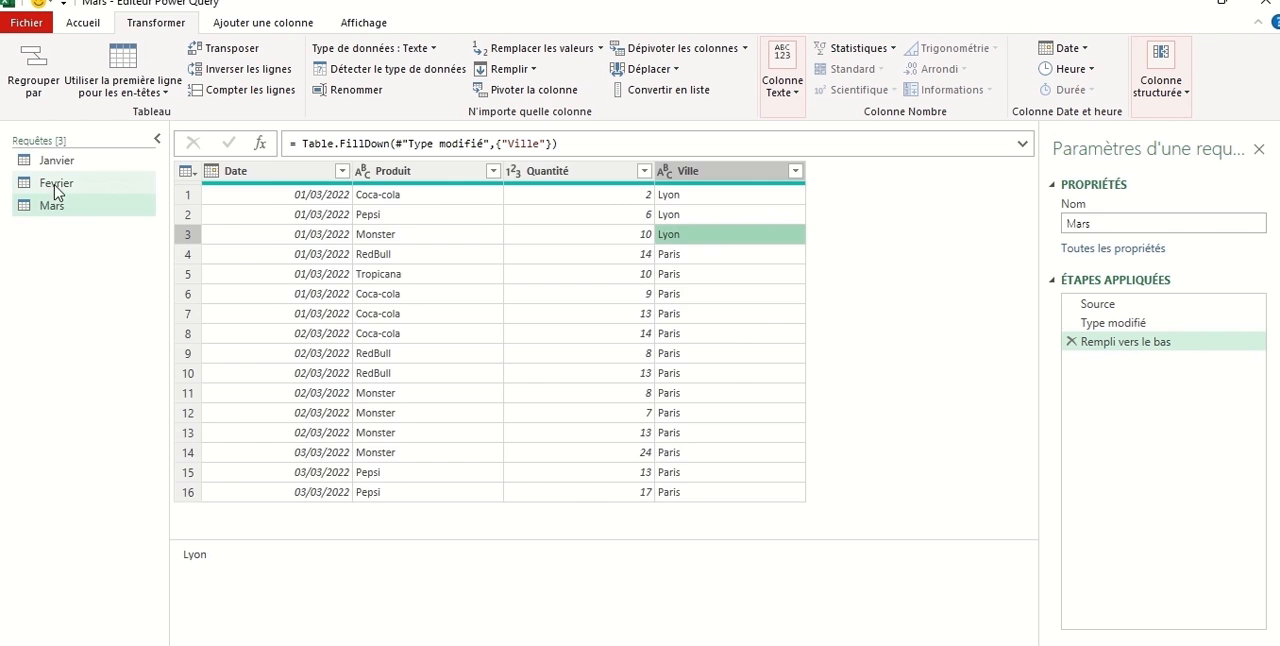
ctrl+click(60, 183)
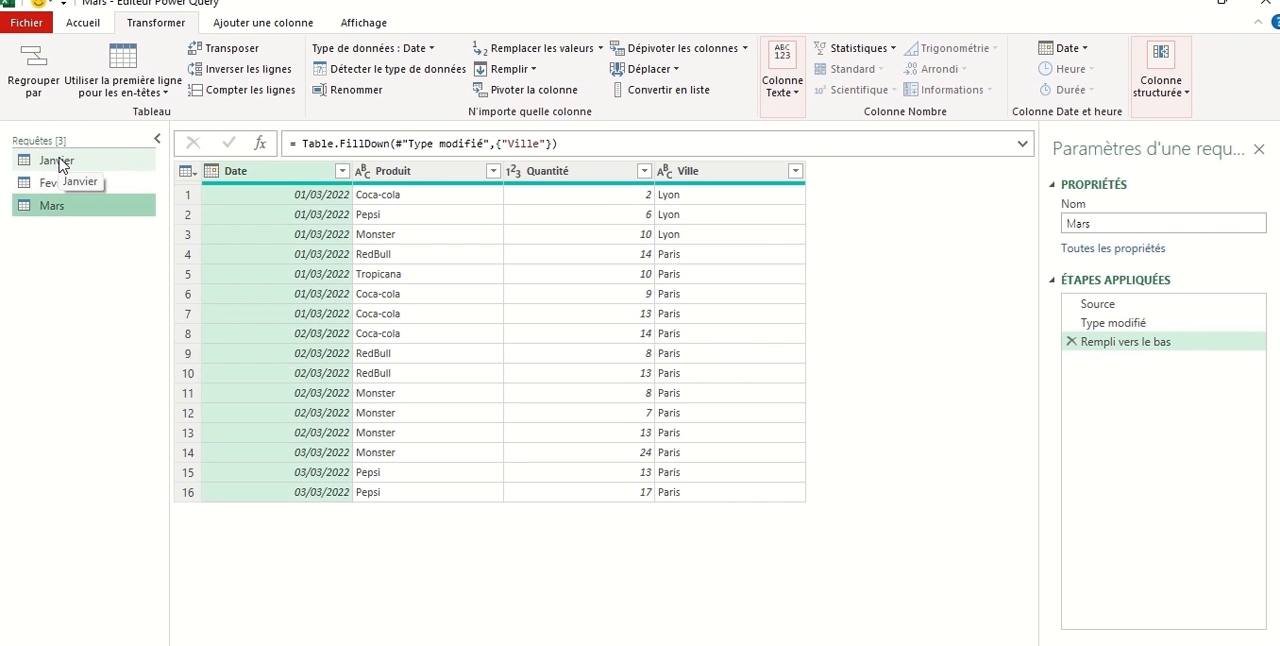
Append the Fevrier and Mars queries to the Janvier query with the option for at least three tables.
click(60, 162)
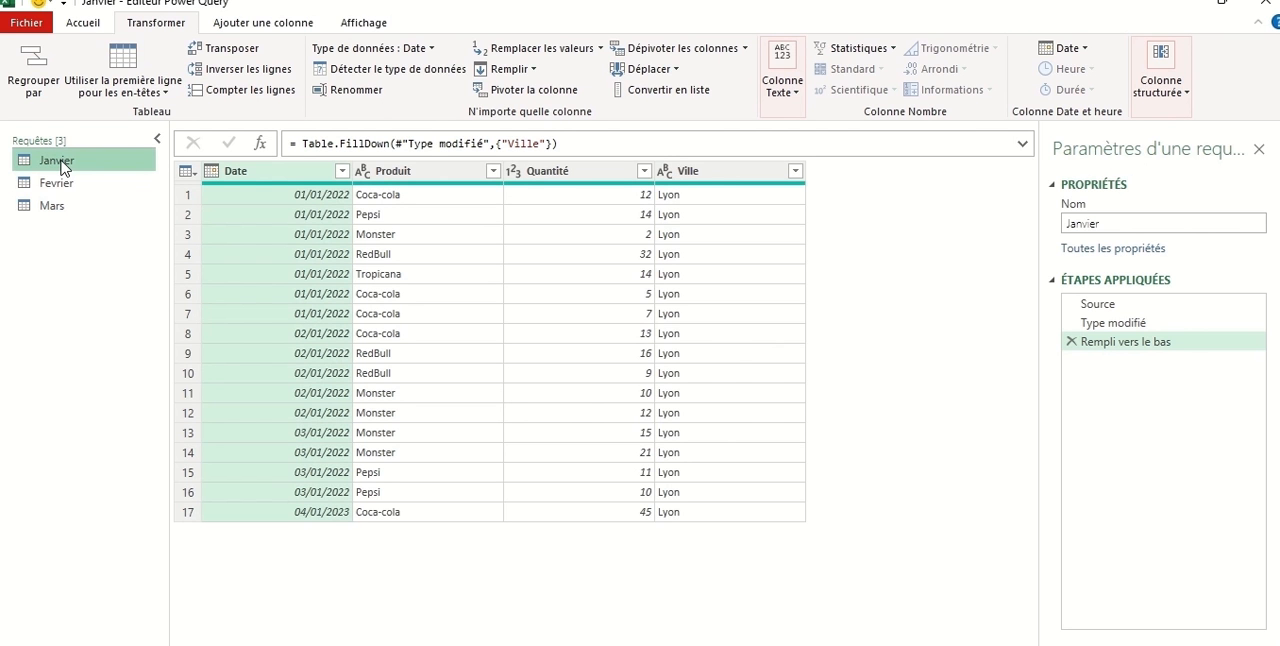
click(96, 26)
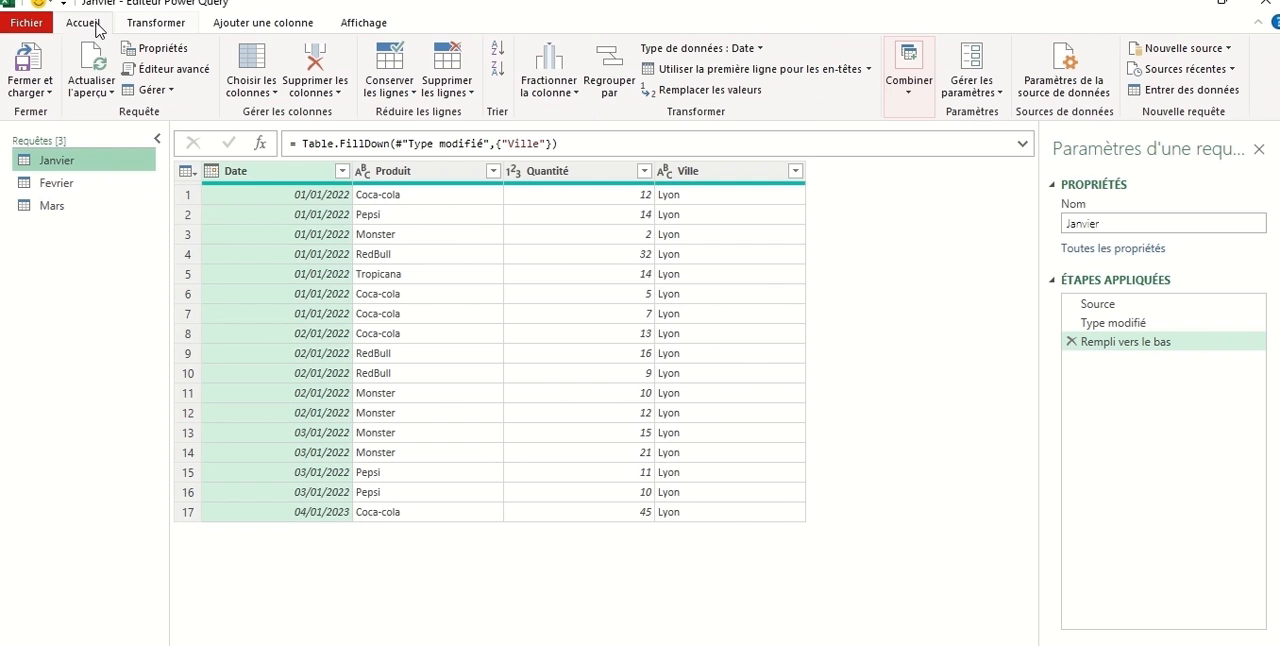
click(905, 92)
click(965, 154)
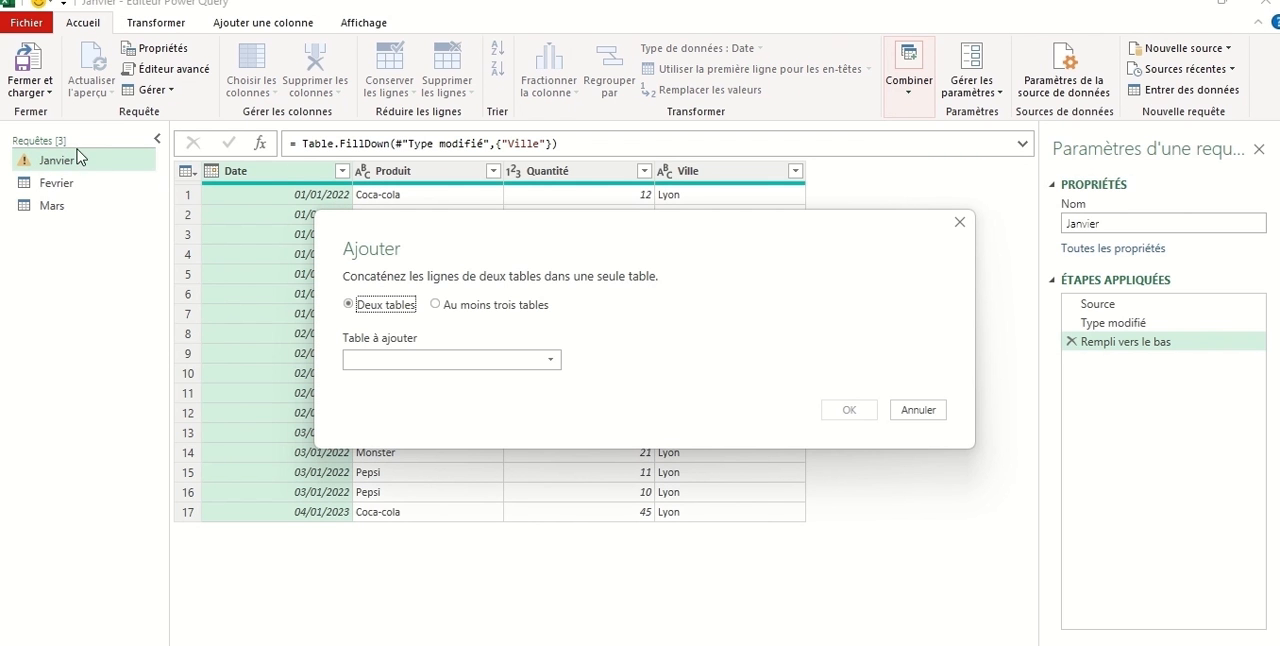
click(436, 305)
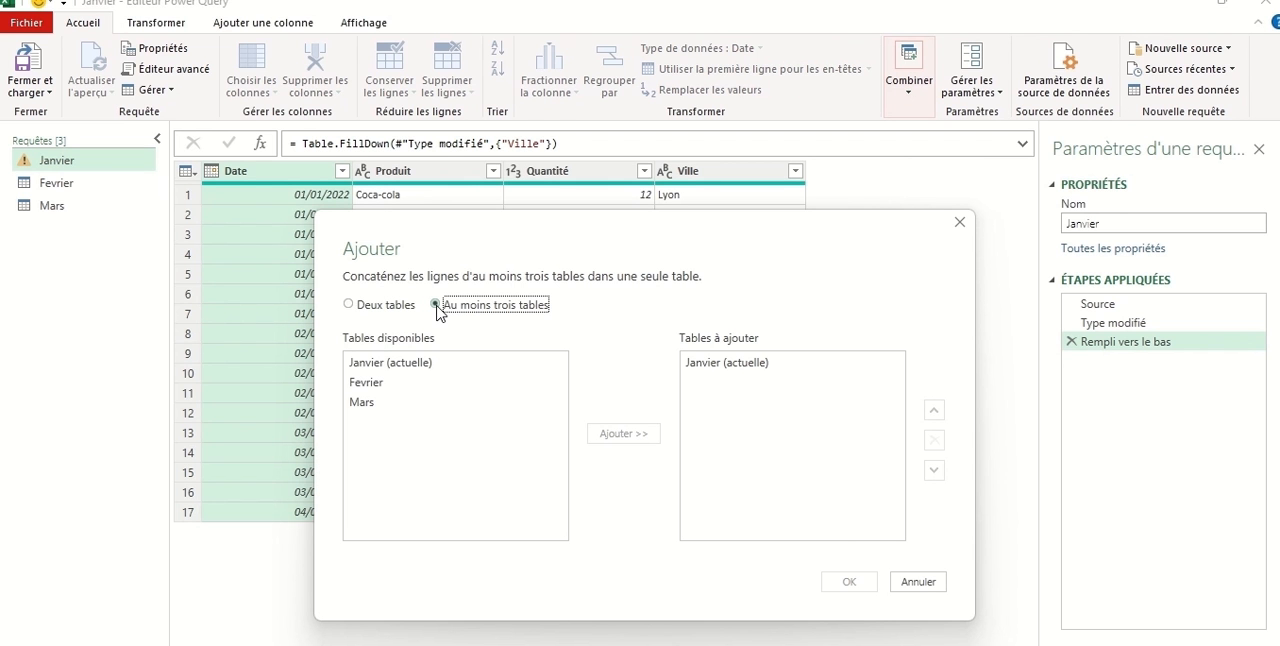
click(420, 372)
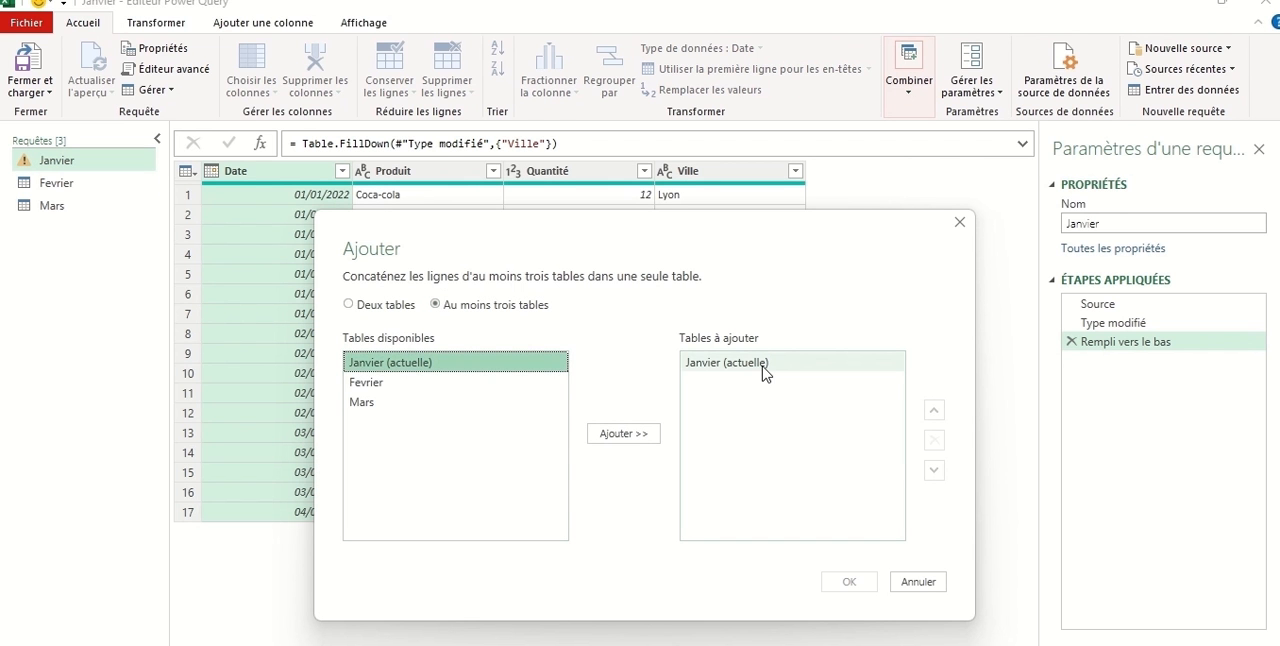
click(368, 384)
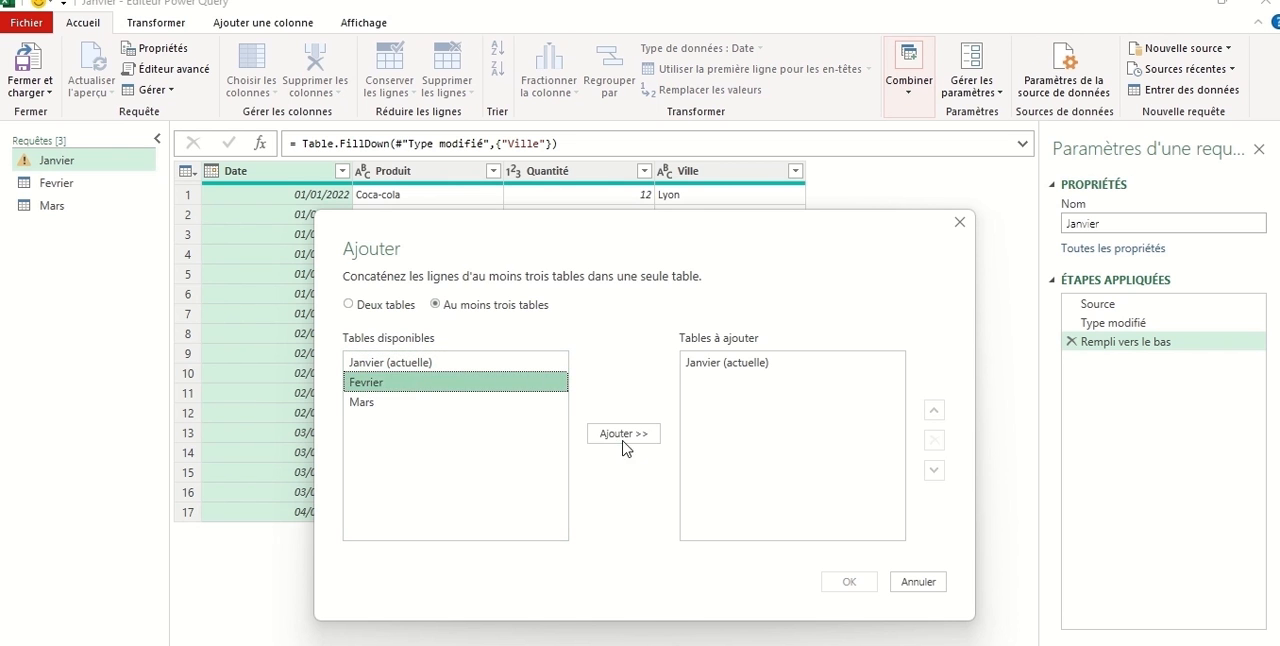
click(624, 434)
click(395, 403)
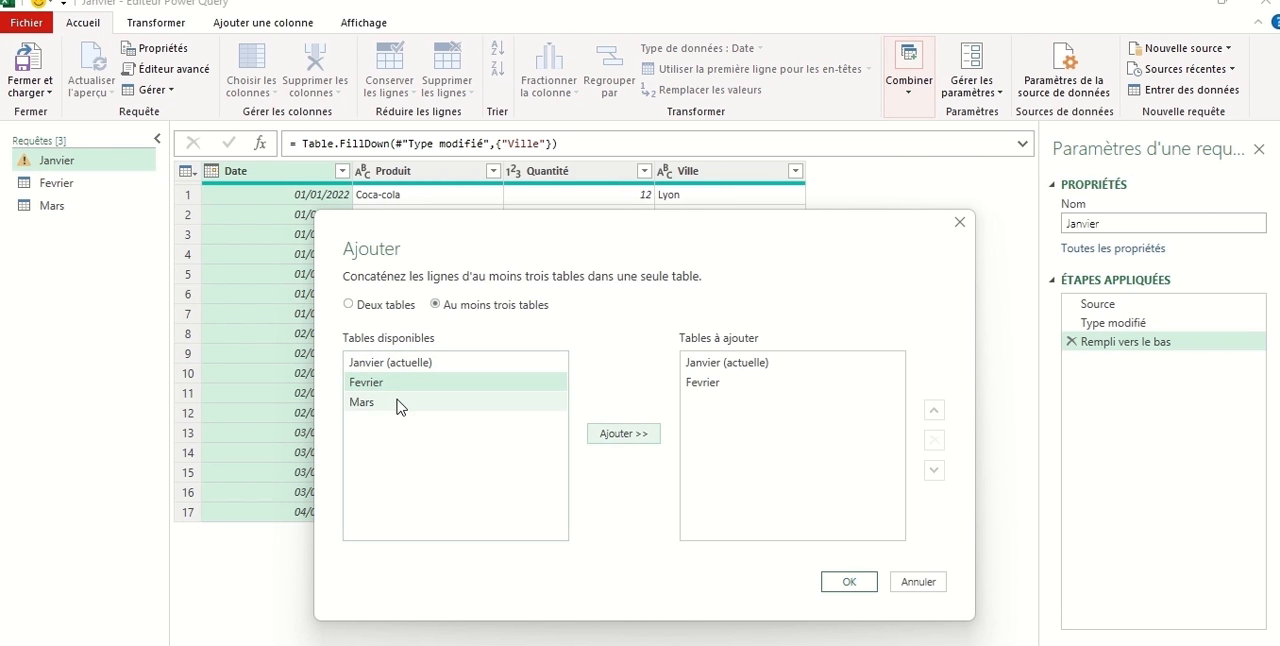
click(624, 436)
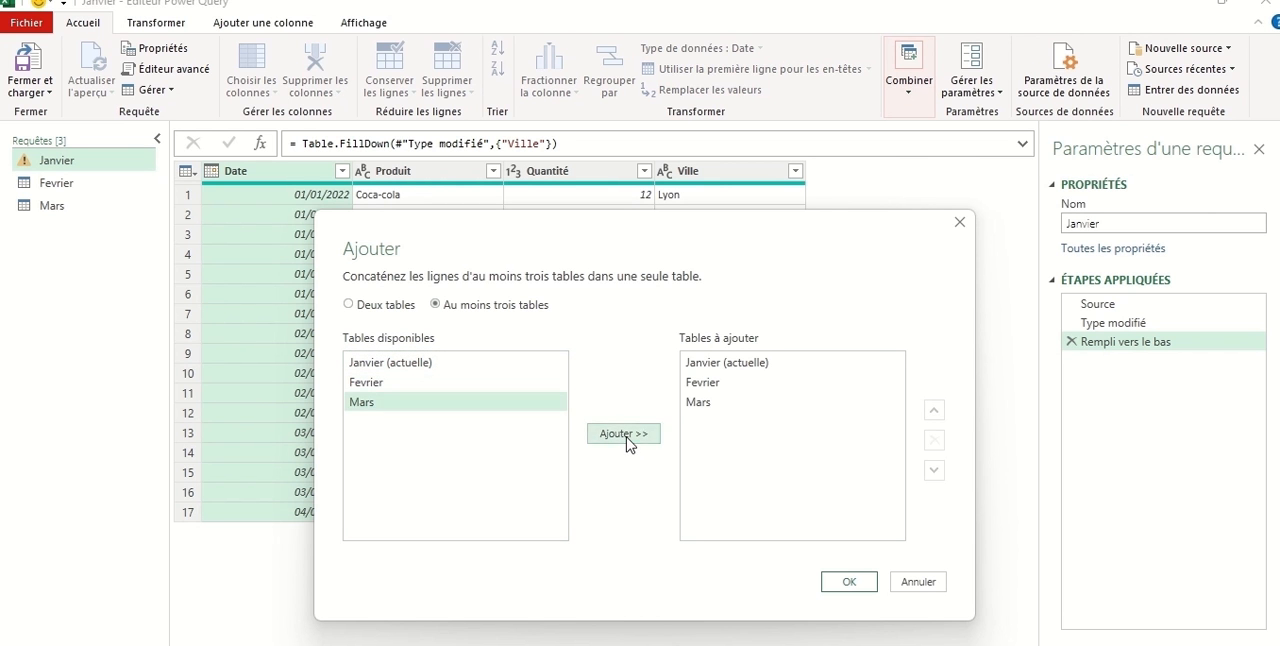
click(857, 583)
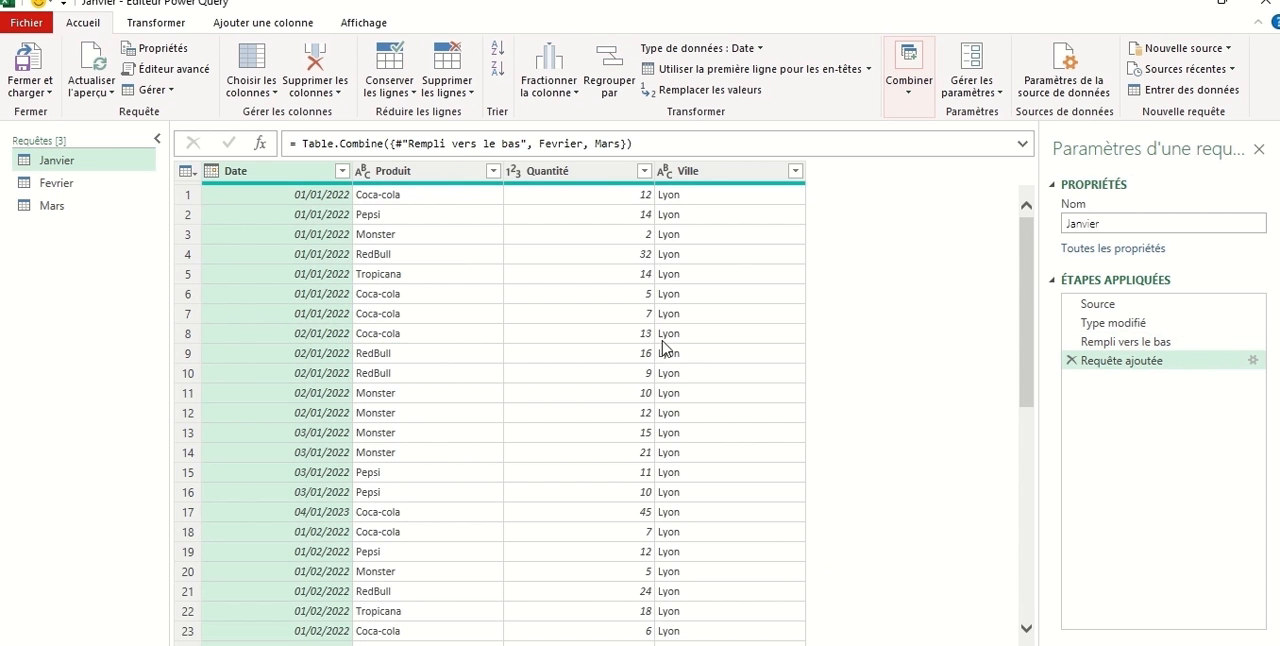
Close the query editor and load the queries into the workbook as connections only.
scroll(668, 360, down, 2)
scroll(668, 368, down, 7)
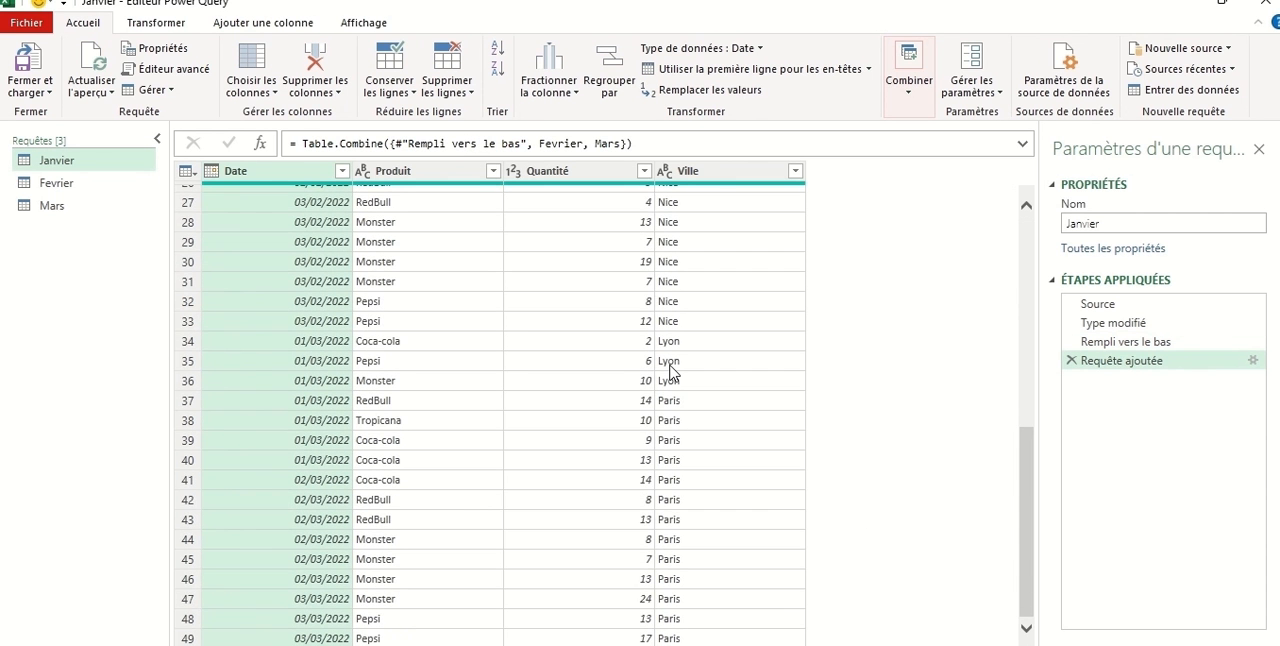
scroll(670, 372, up, 8)
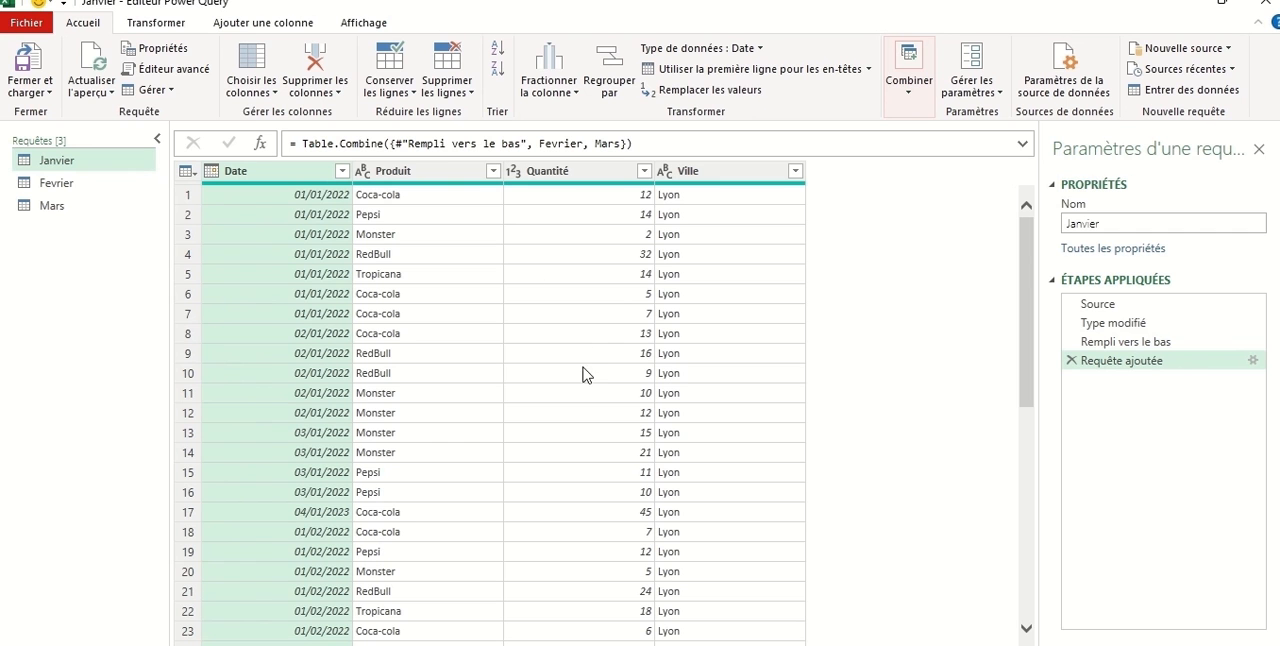
click(47, 88)
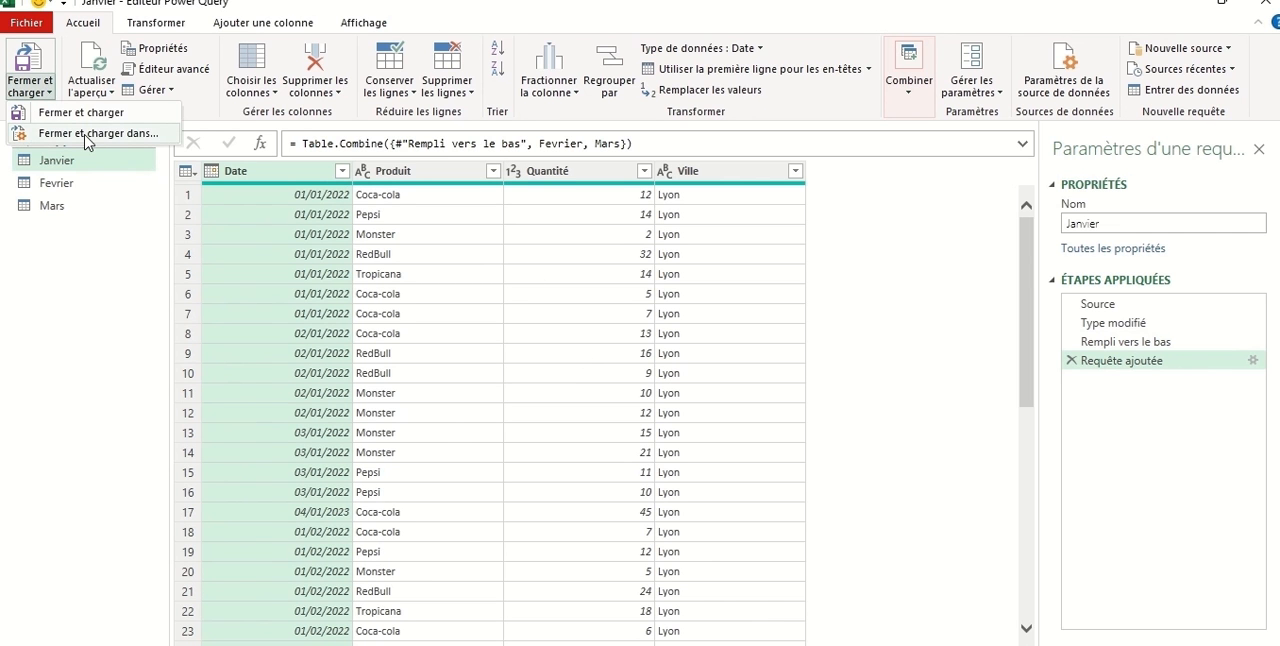
click(88, 136)
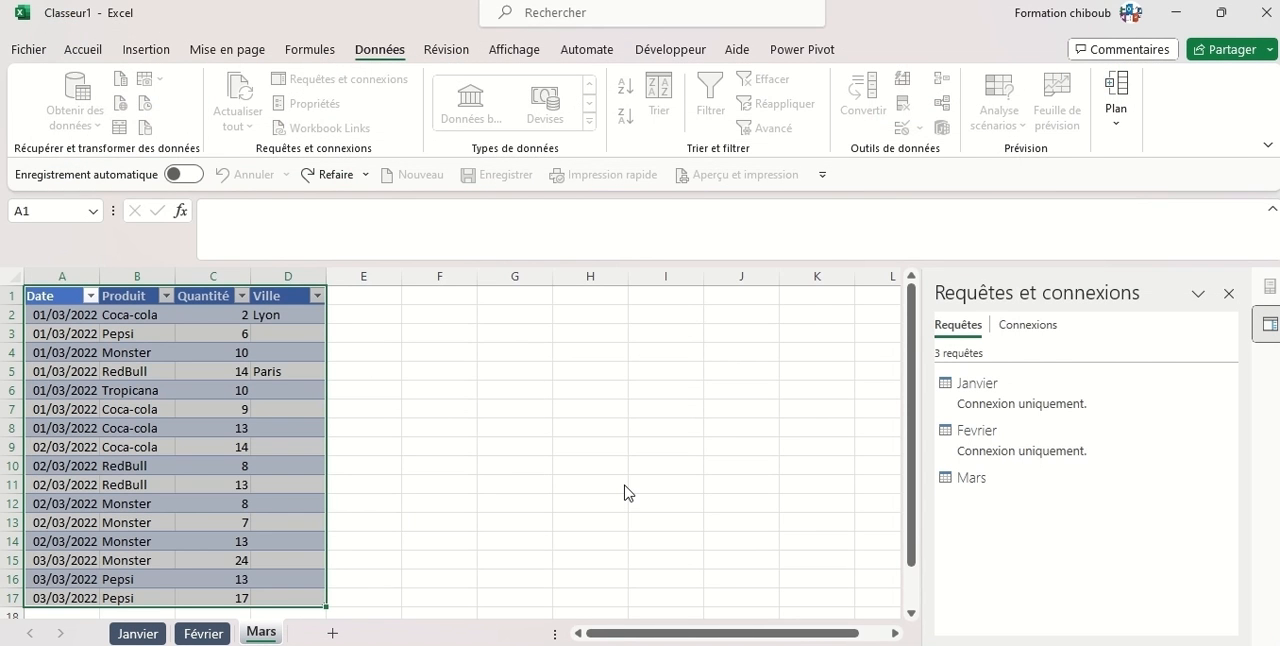
click(137, 447)
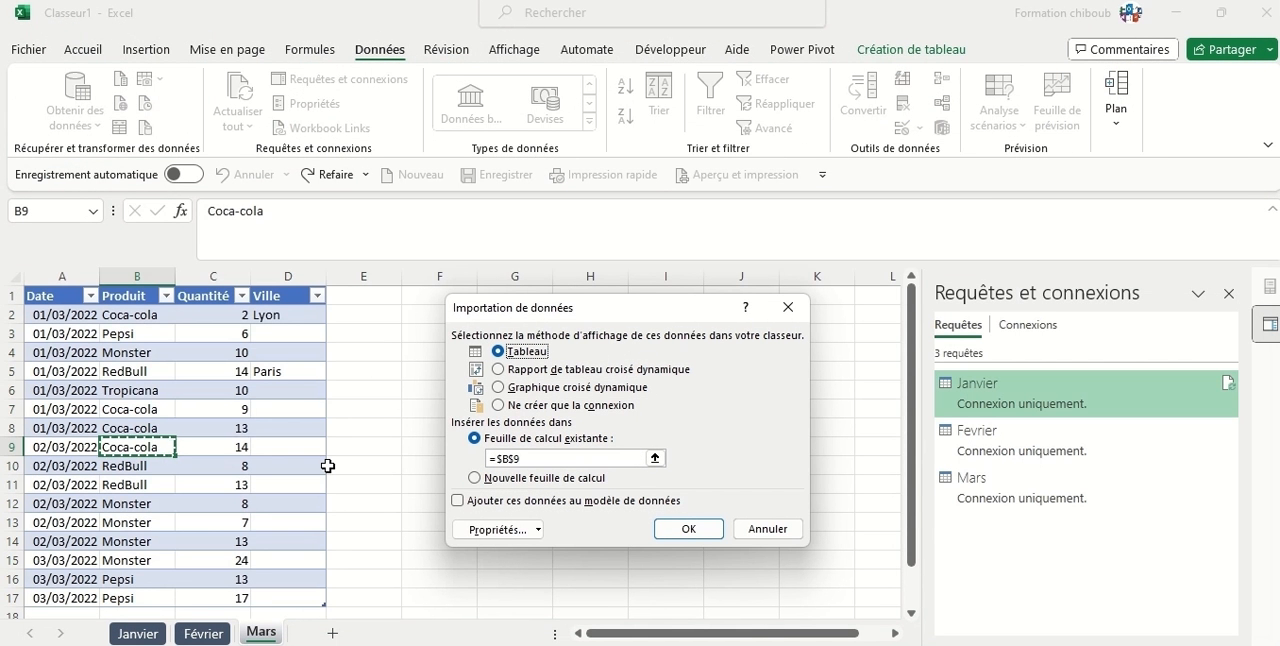
click(506, 408)
click(667, 528)
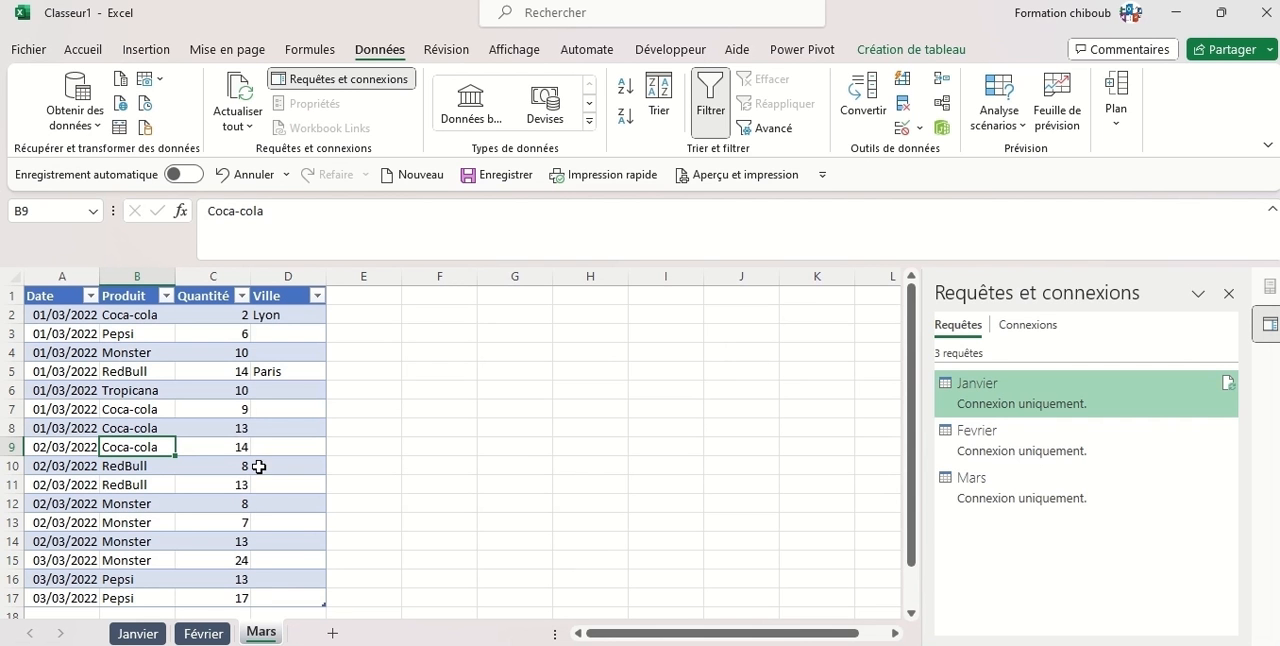
mouse_move(1089, 413)
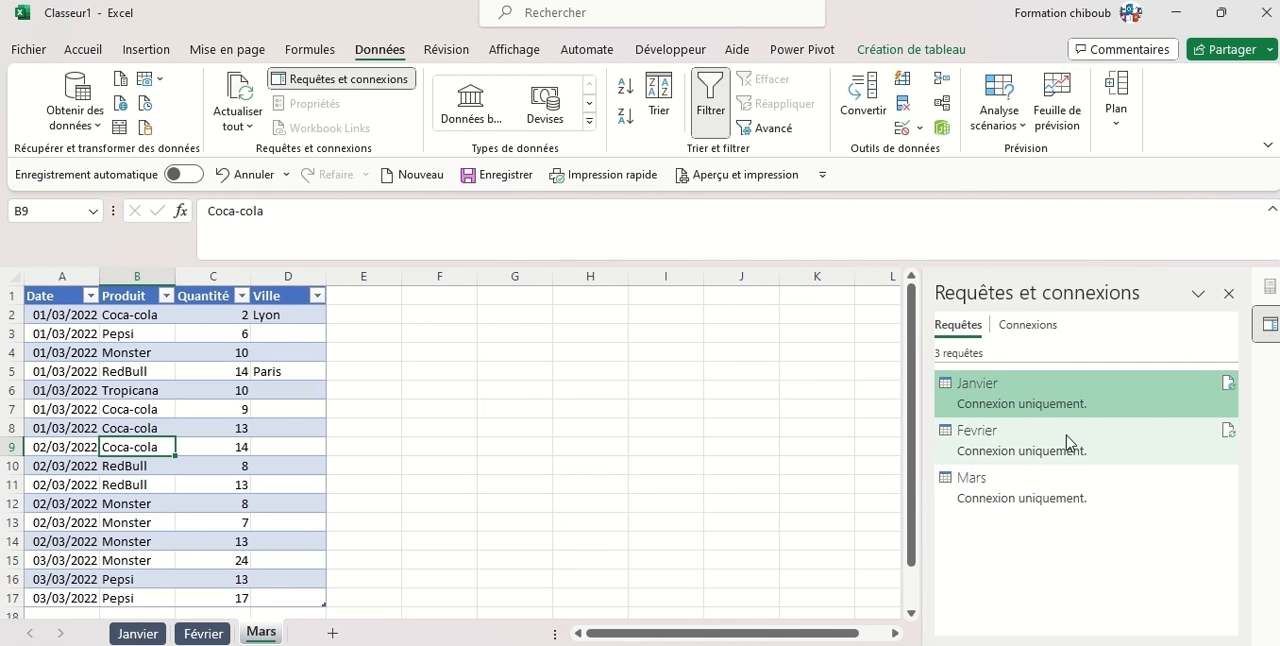
Load the appended Janvier query as a table on a new worksheet instead of keeping it as a connection only.
mouse_move(1057, 390)
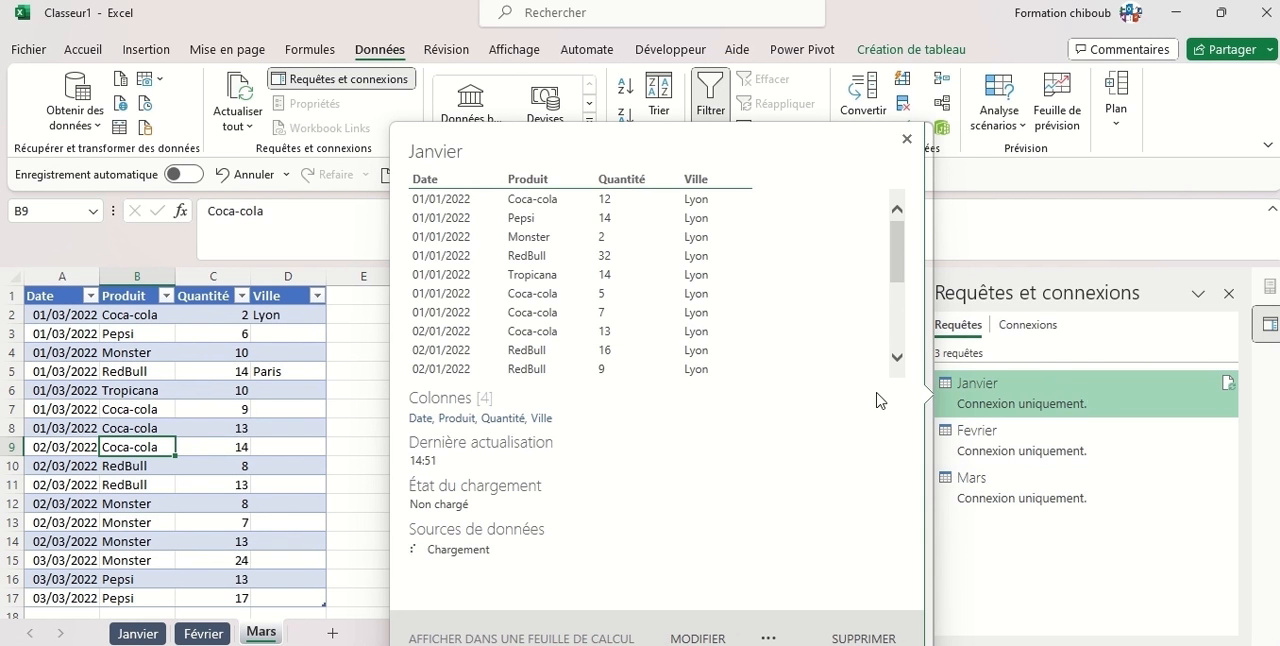
scroll(712, 265, down, 5)
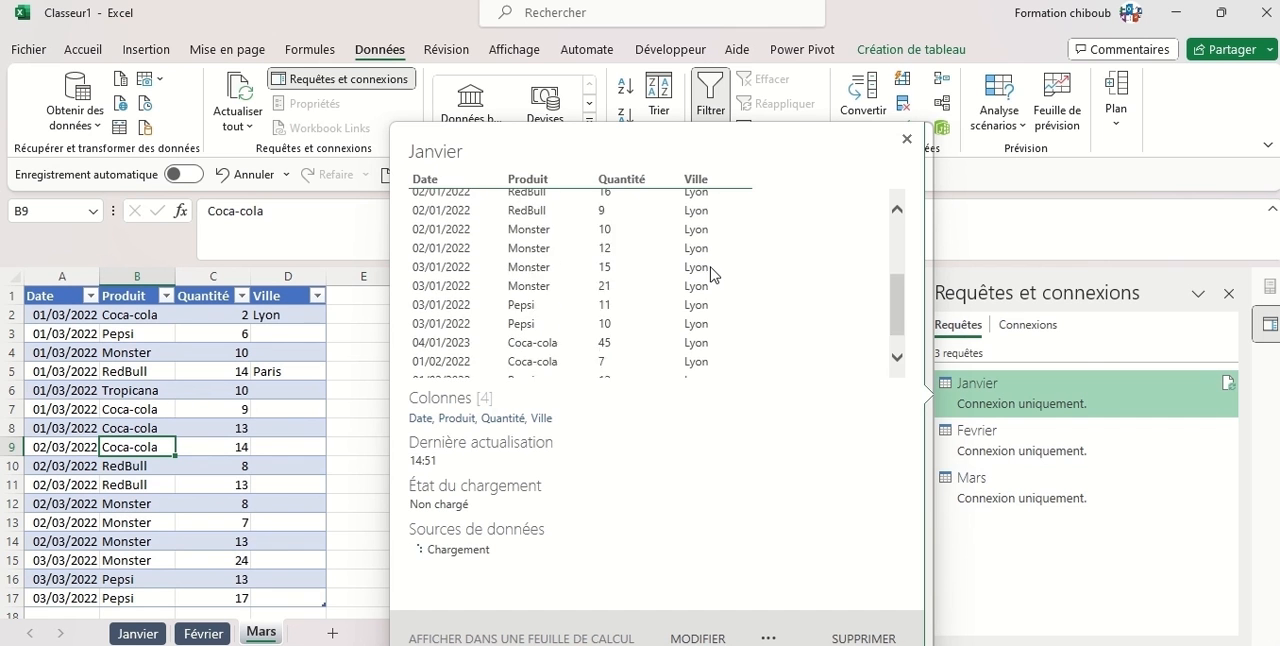
scroll(714, 278, up, 3)
scroll(712, 278, up, 2)
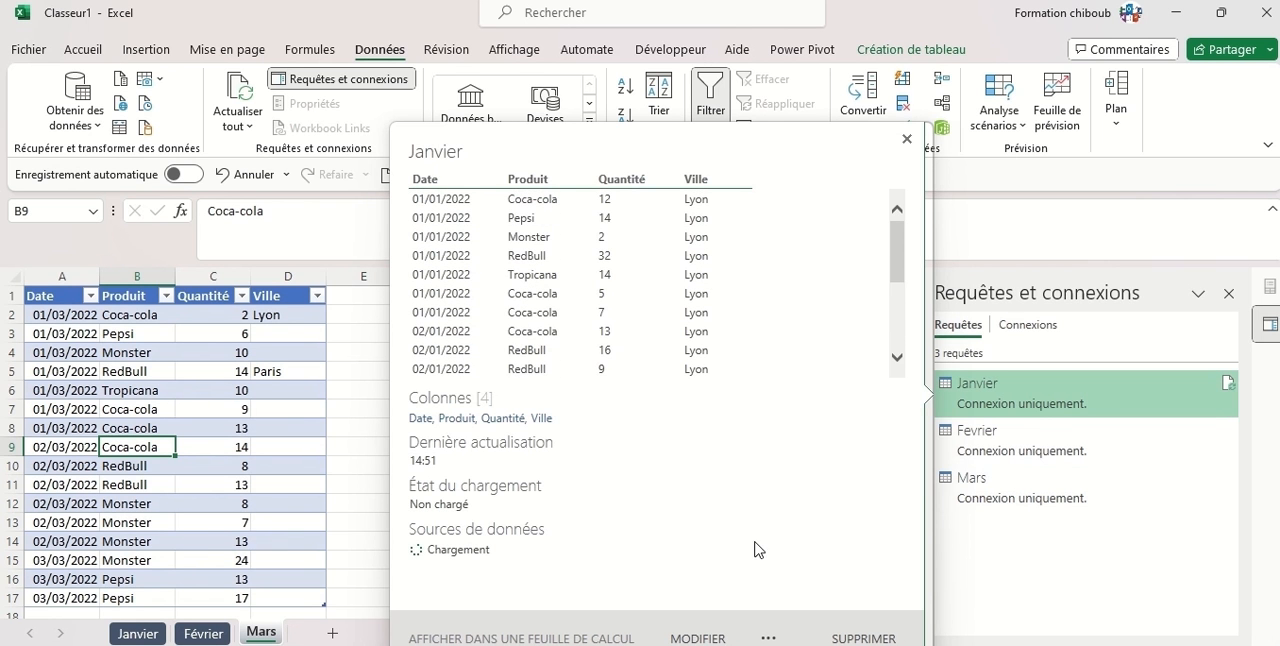
click(768, 638)
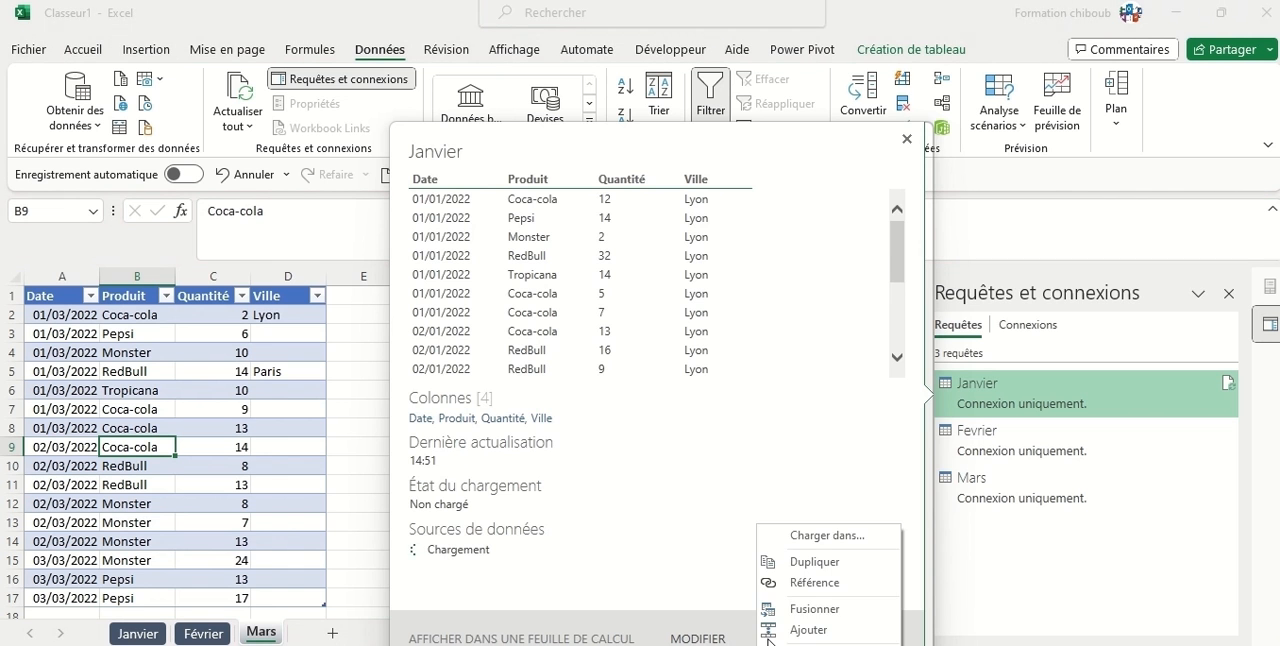
click(826, 538)
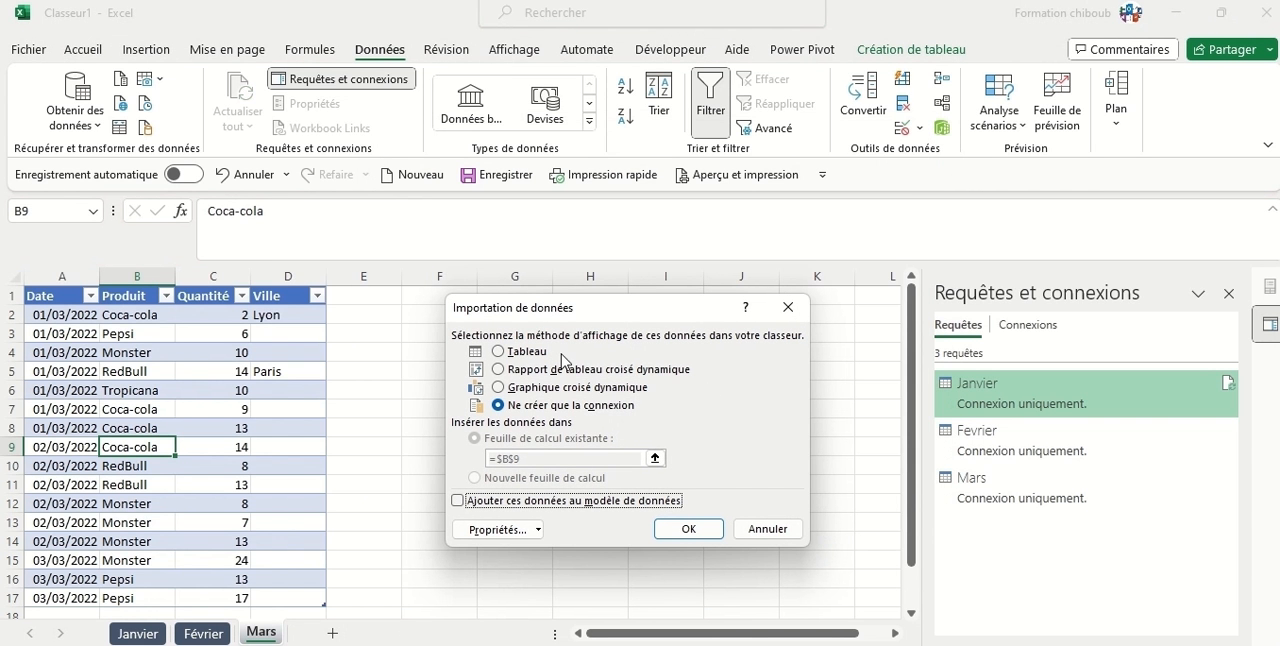
click(499, 352)
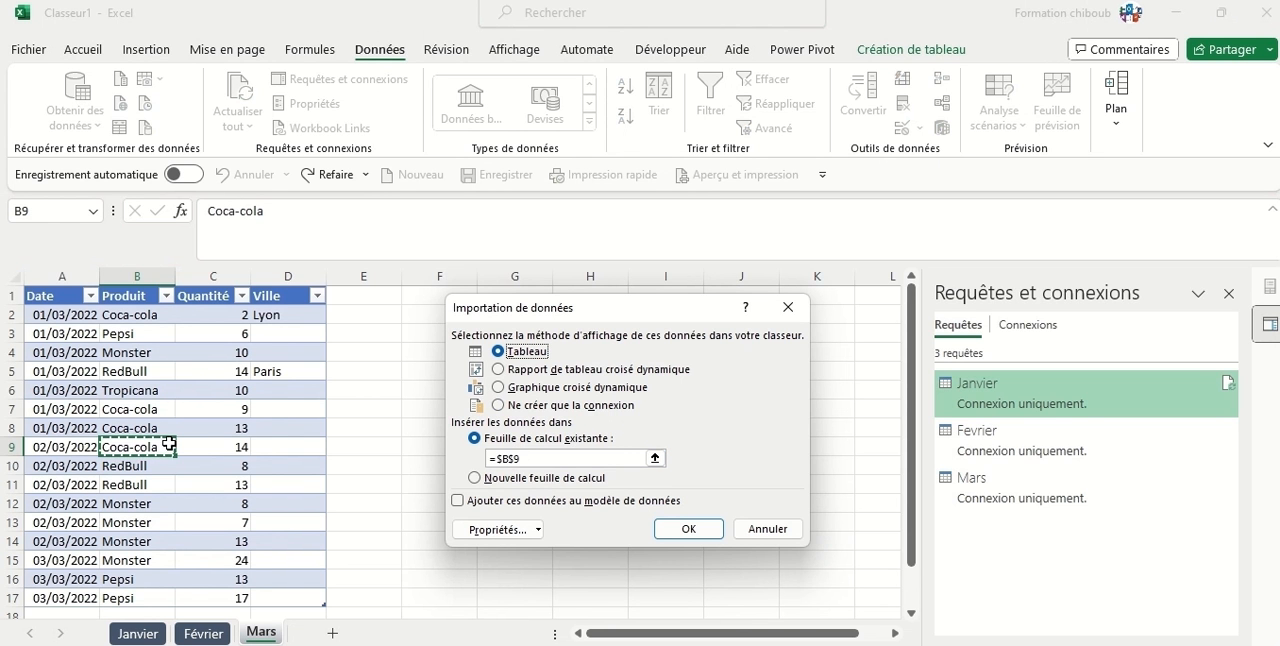
click(476, 479)
click(690, 530)
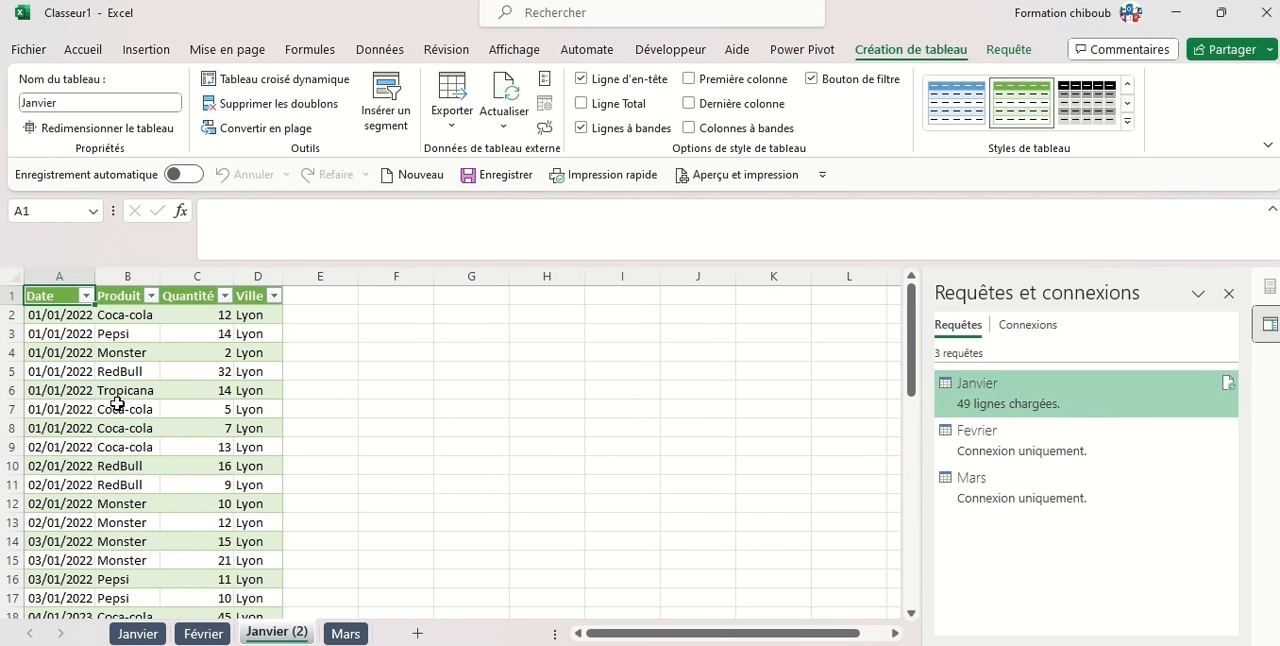
Examine the rows of the loaded Janvier table to check that all three months' sales are combined.
click(118, 405)
scroll(194, 409, down, 9)
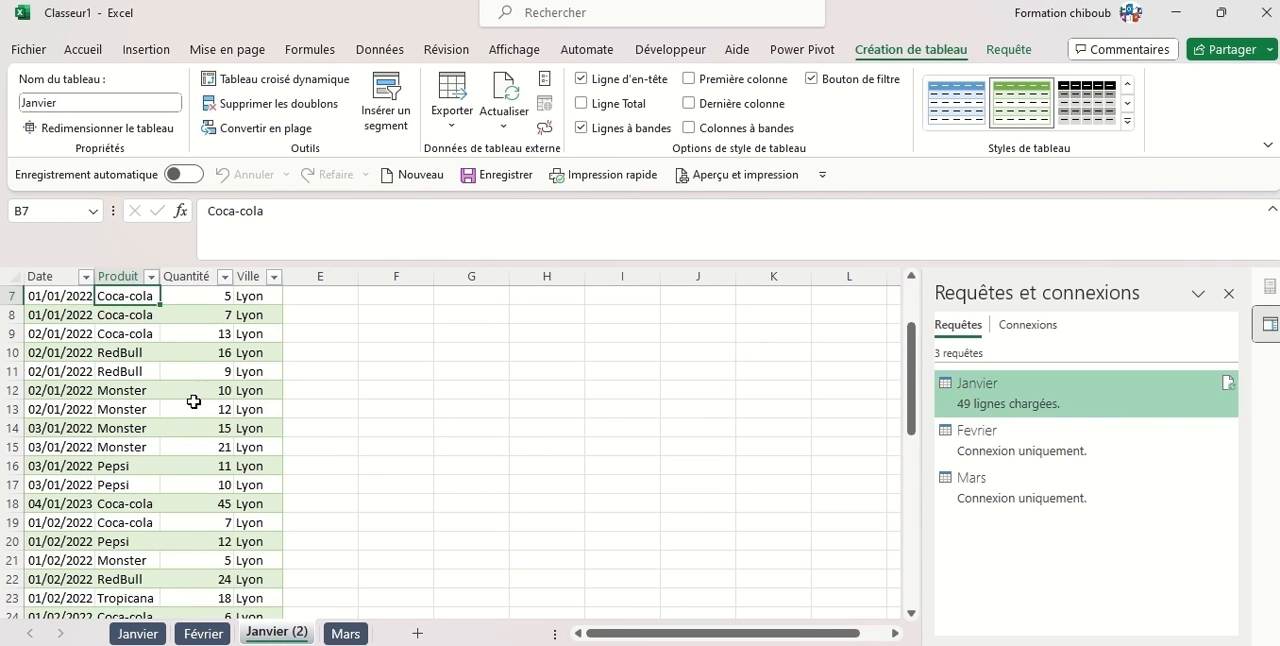
scroll(194, 409, down, 5)
scroll(194, 409, up, 11)
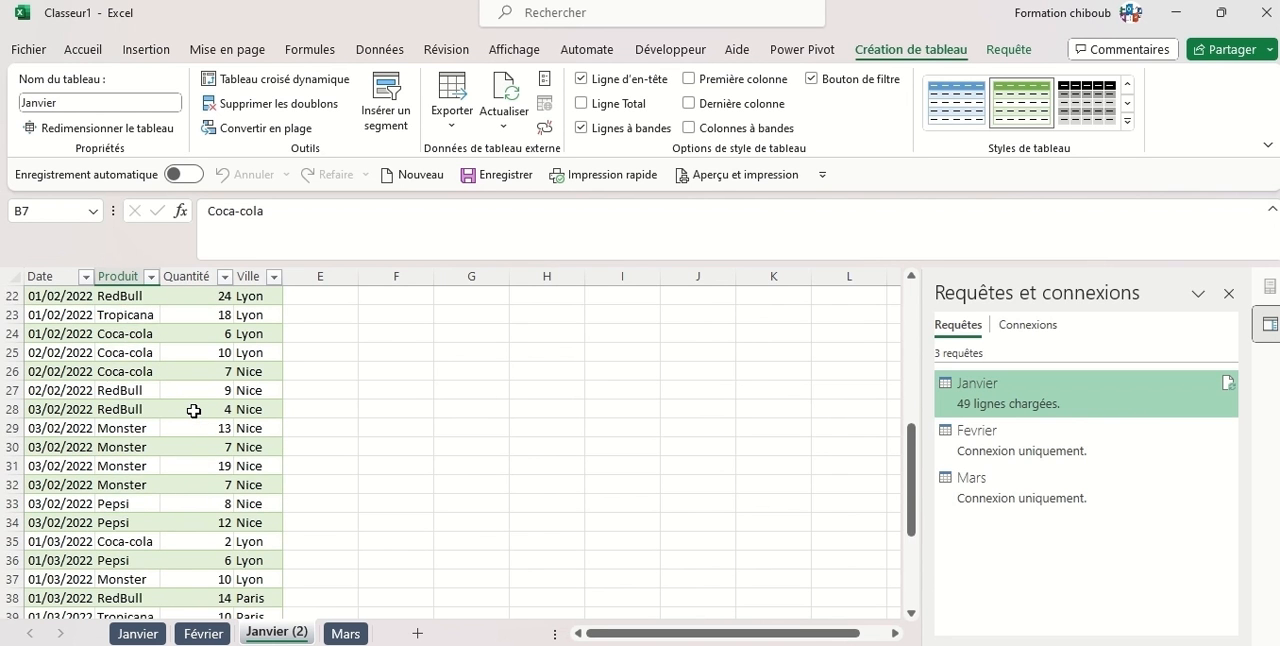
scroll(194, 411, up, 3)
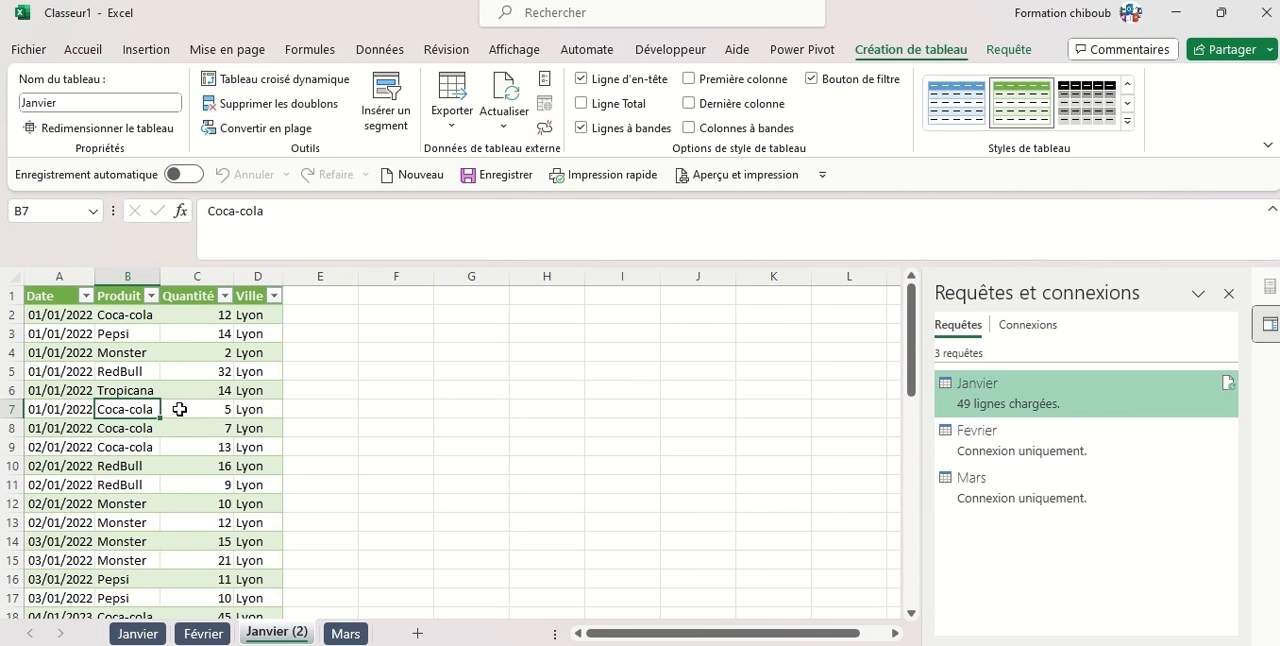
click(146, 49)
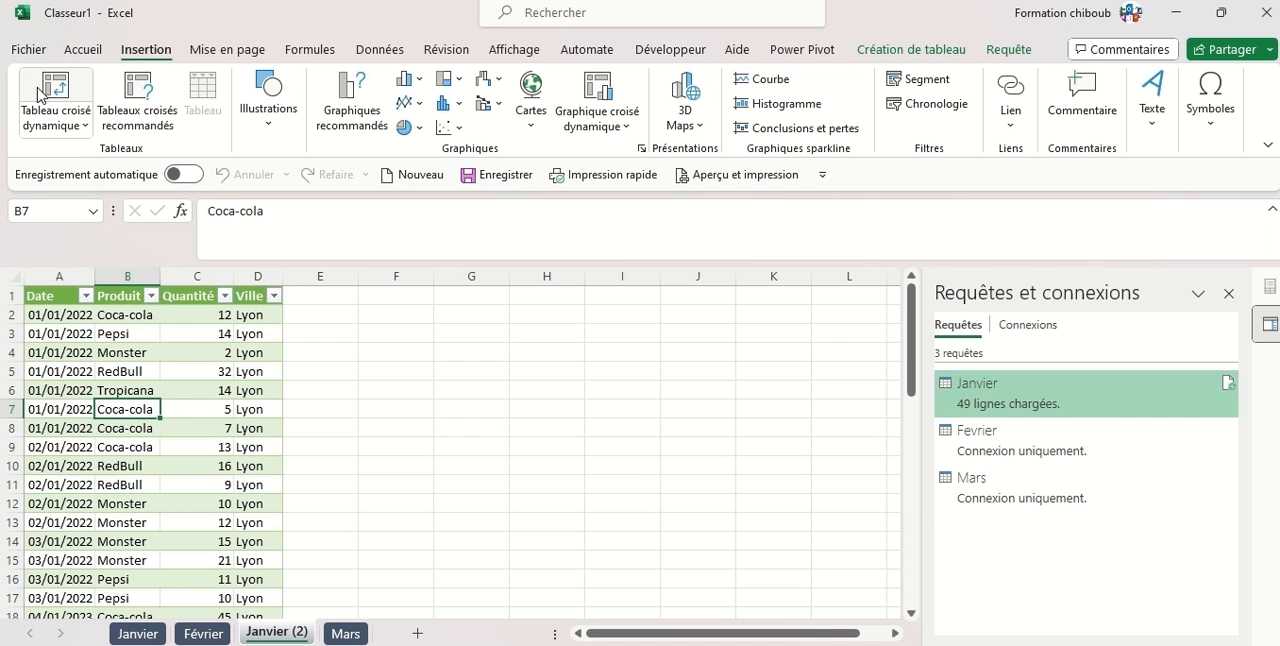
click(180, 412)
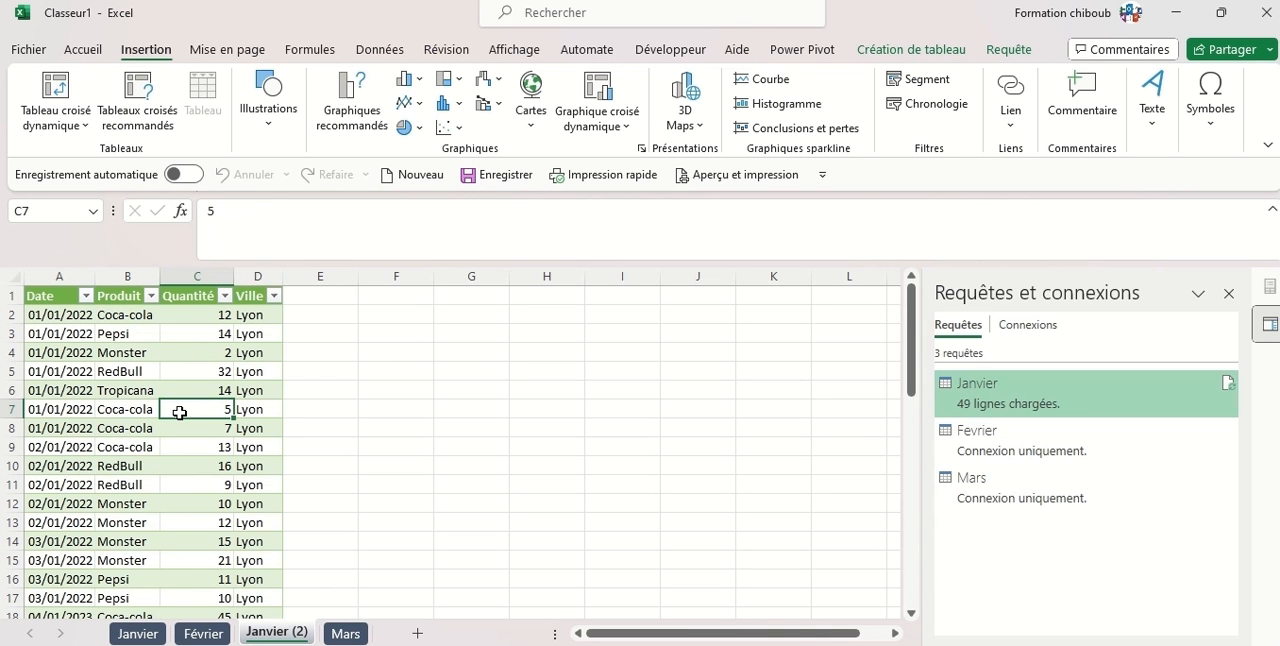
click(132, 389)
click(122, 370)
Run Data Analysis (Analyse de données) on the combined sales table to generate suggested analyses.
click(197, 376)
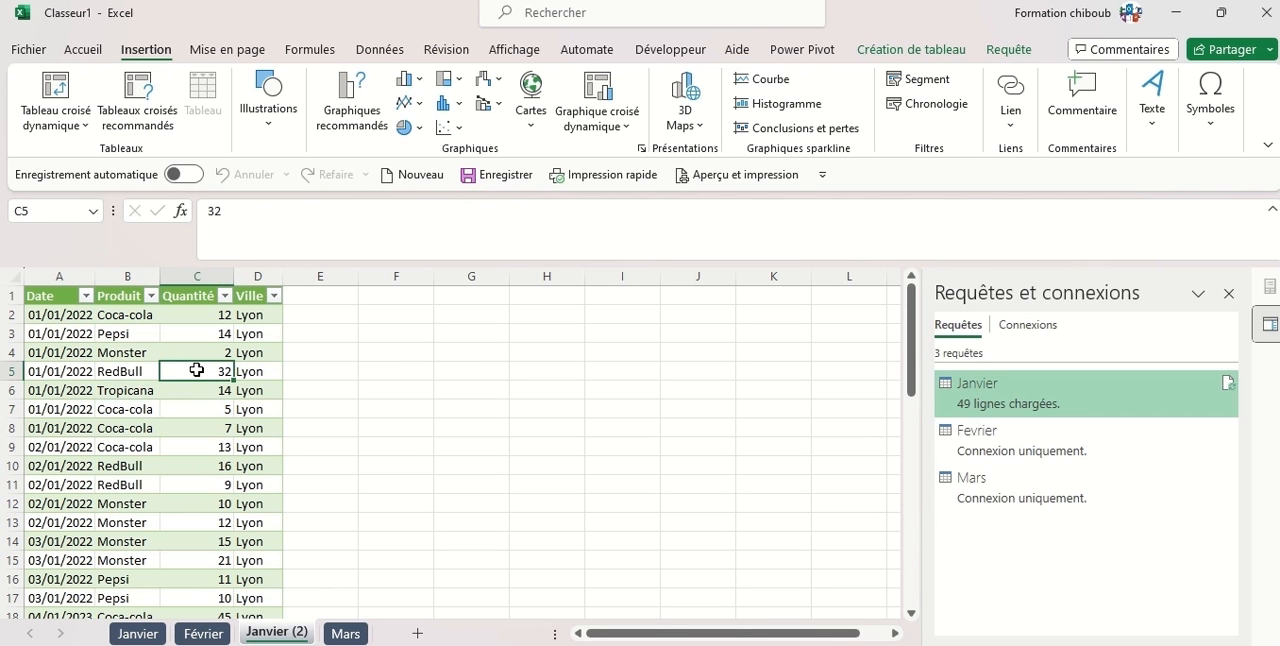
click(88, 51)
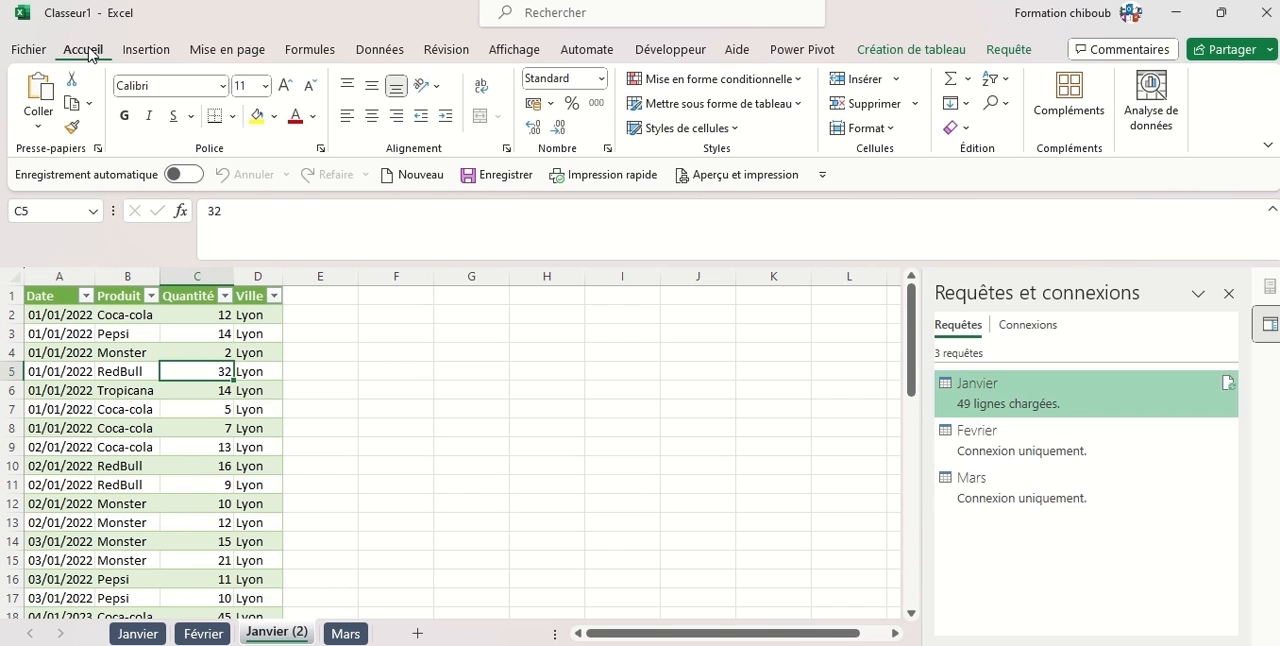
click(1156, 93)
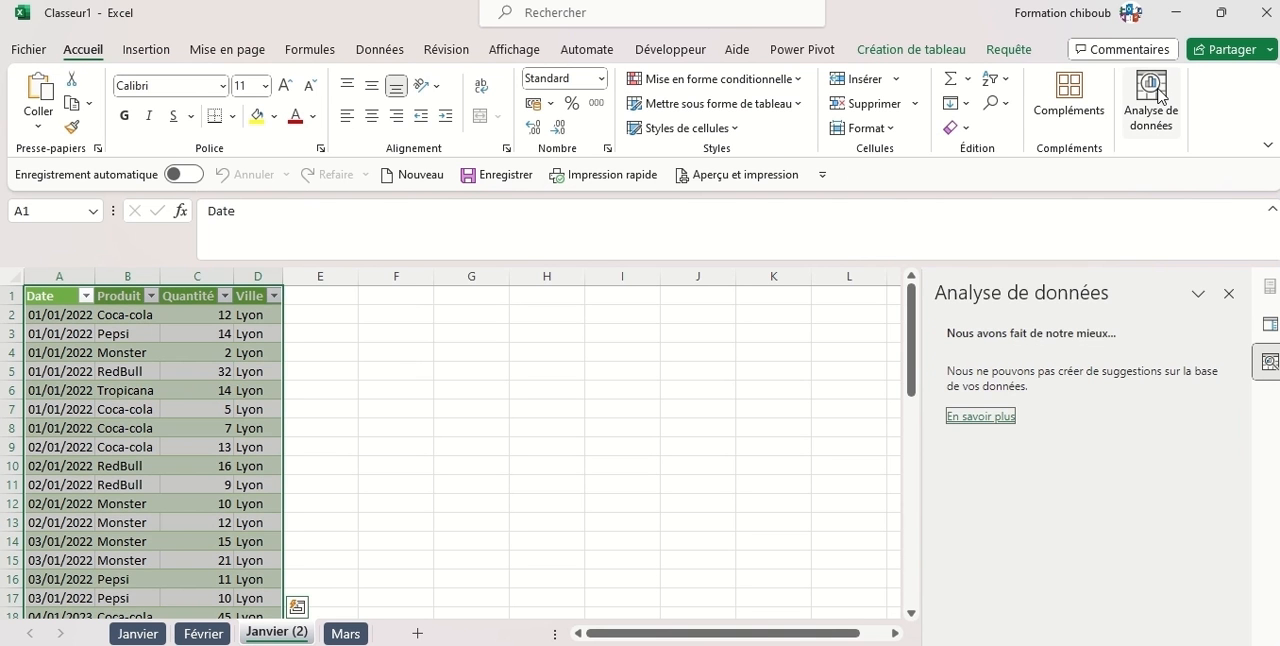
click(1156, 93)
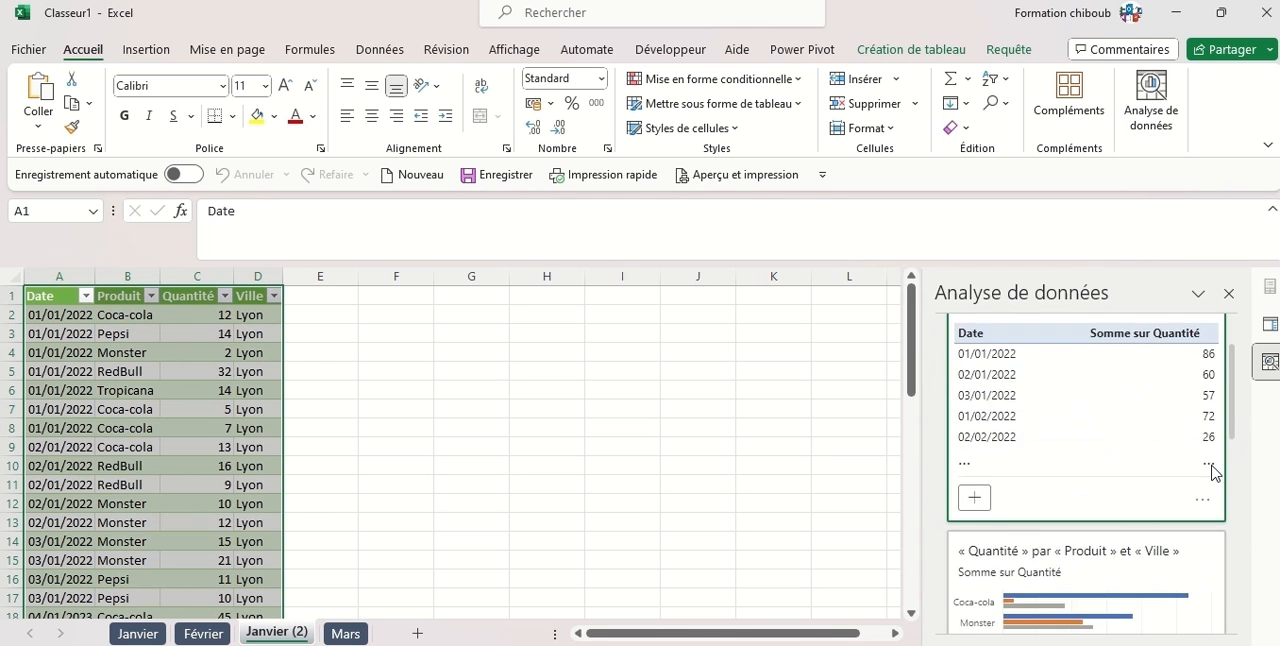
Review the suggested tables and charts on Quantité by date, product and city, expanding the list to show all nine results.
scroll(1213, 470, down, 3)
scroll(1213, 470, down, 3)
scroll(1213, 470, up, 5)
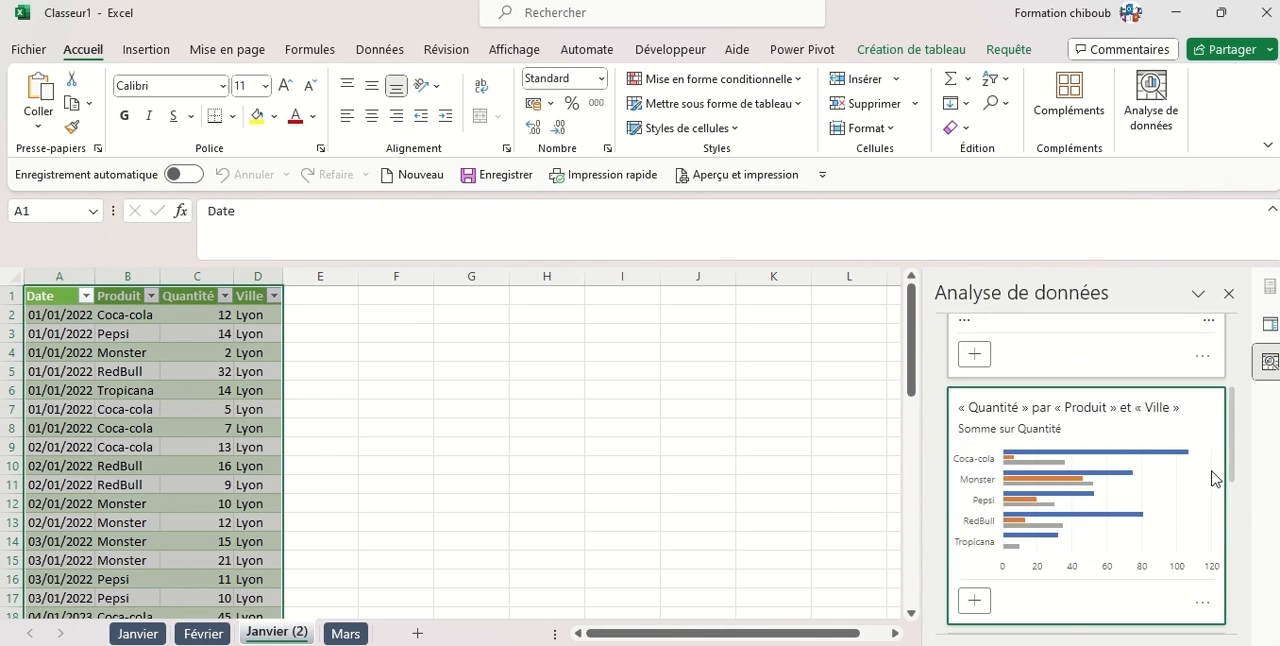
scroll(1134, 466, down, 5)
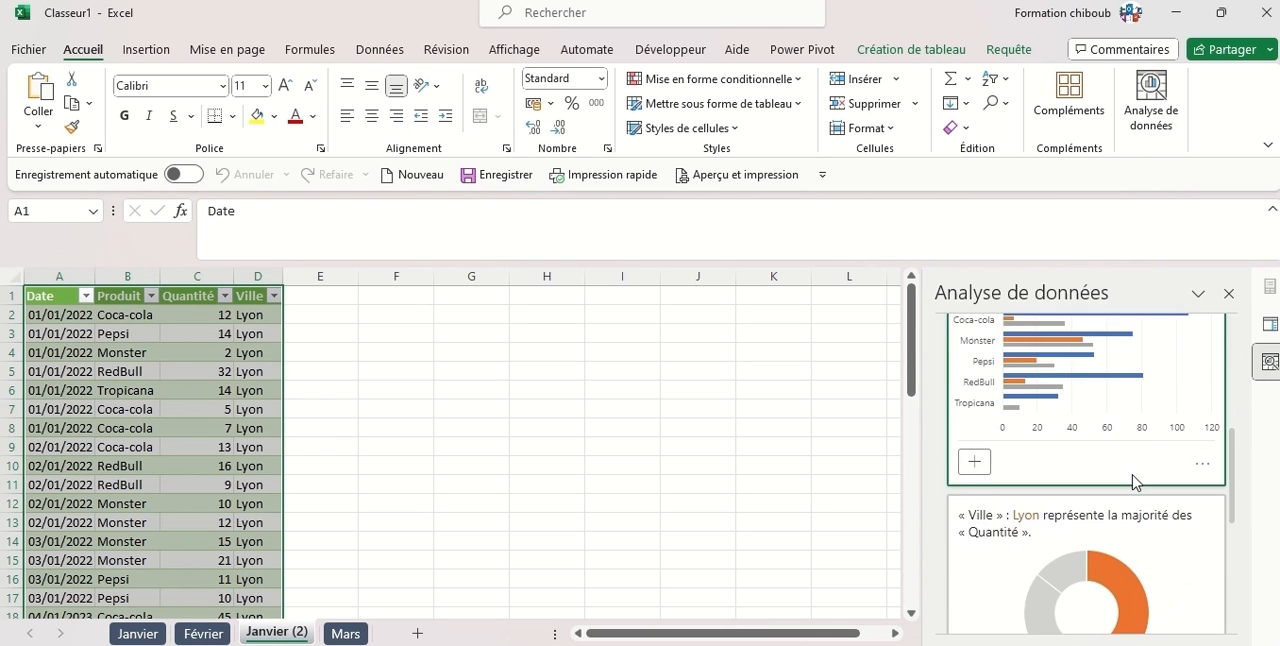
scroll(1131, 488, down, 2)
scroll(1131, 488, up, 5)
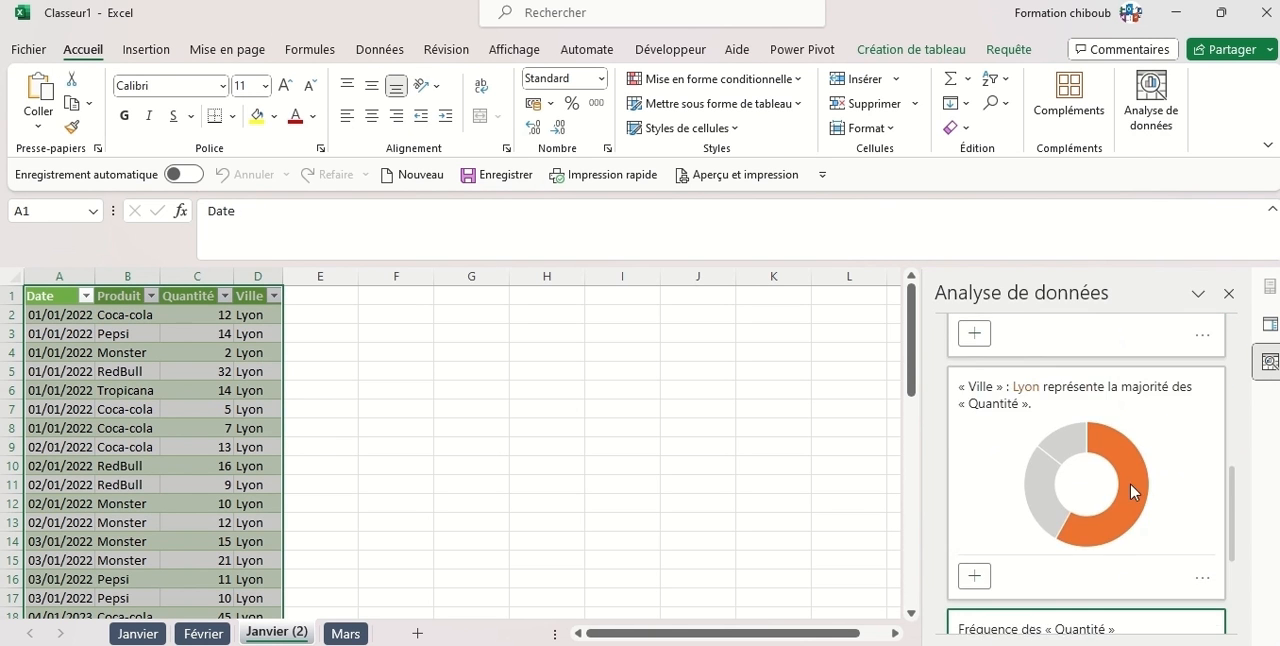
scroll(1131, 491, down, 5)
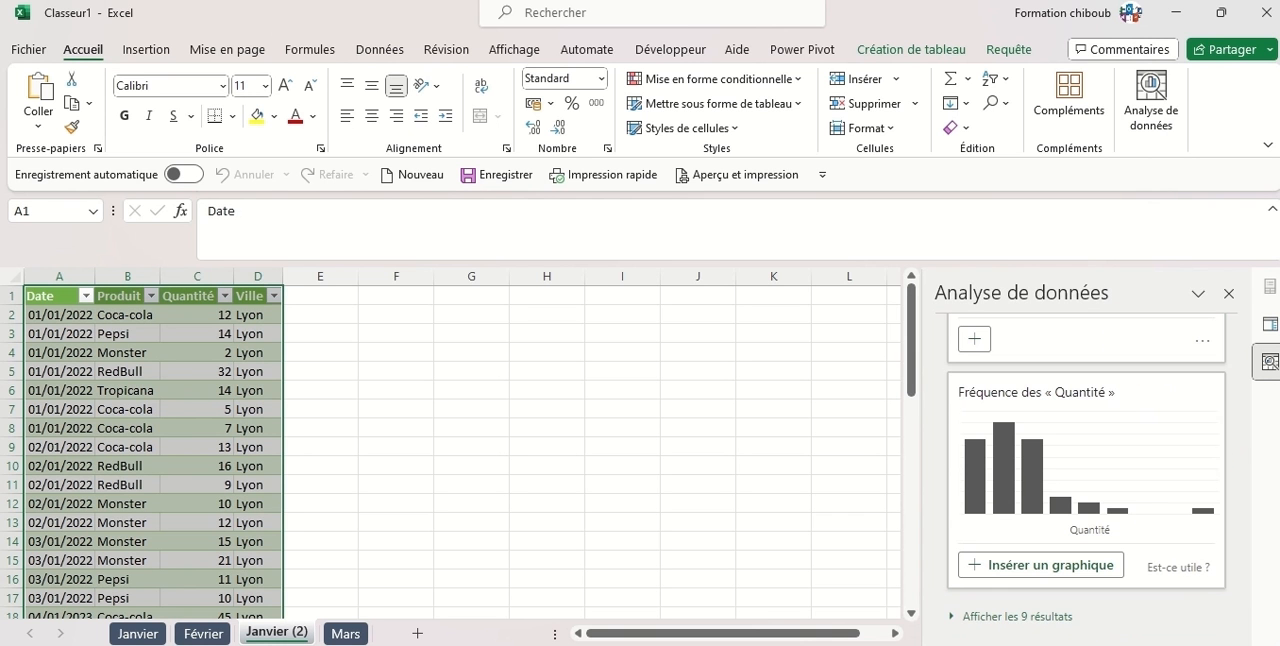
click(1052, 612)
scroll(1057, 492, down, 5)
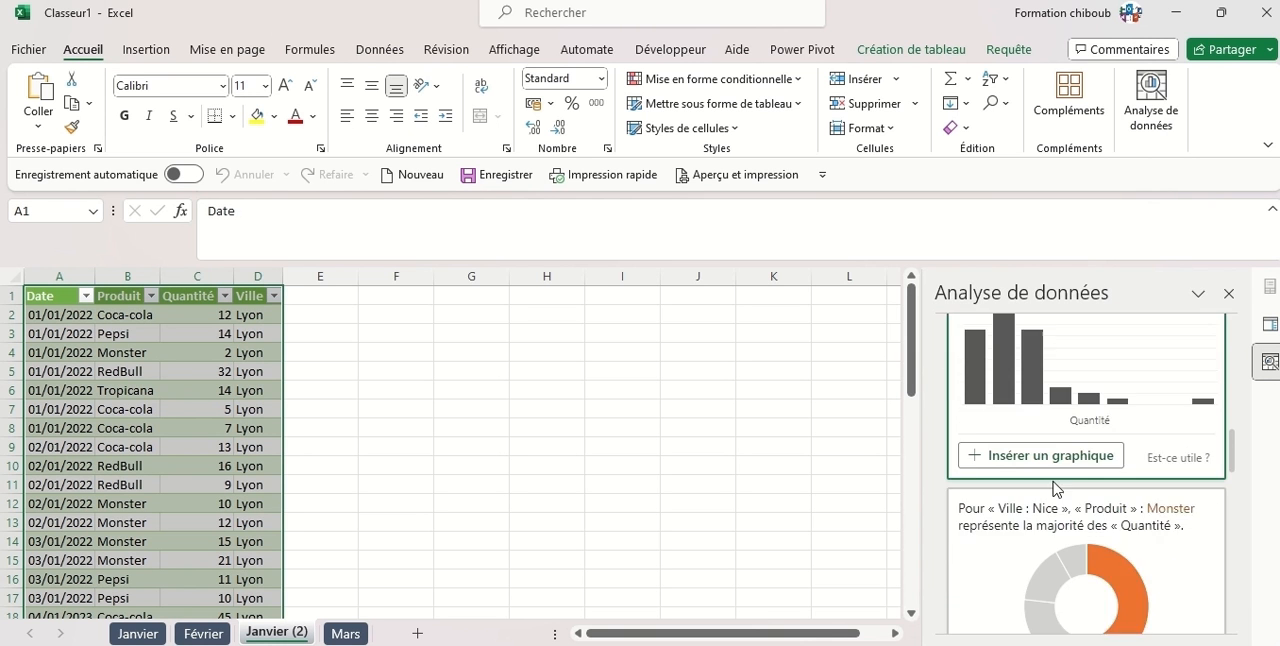
scroll(1129, 452, down, 3)
scroll(1129, 455, up, 5)
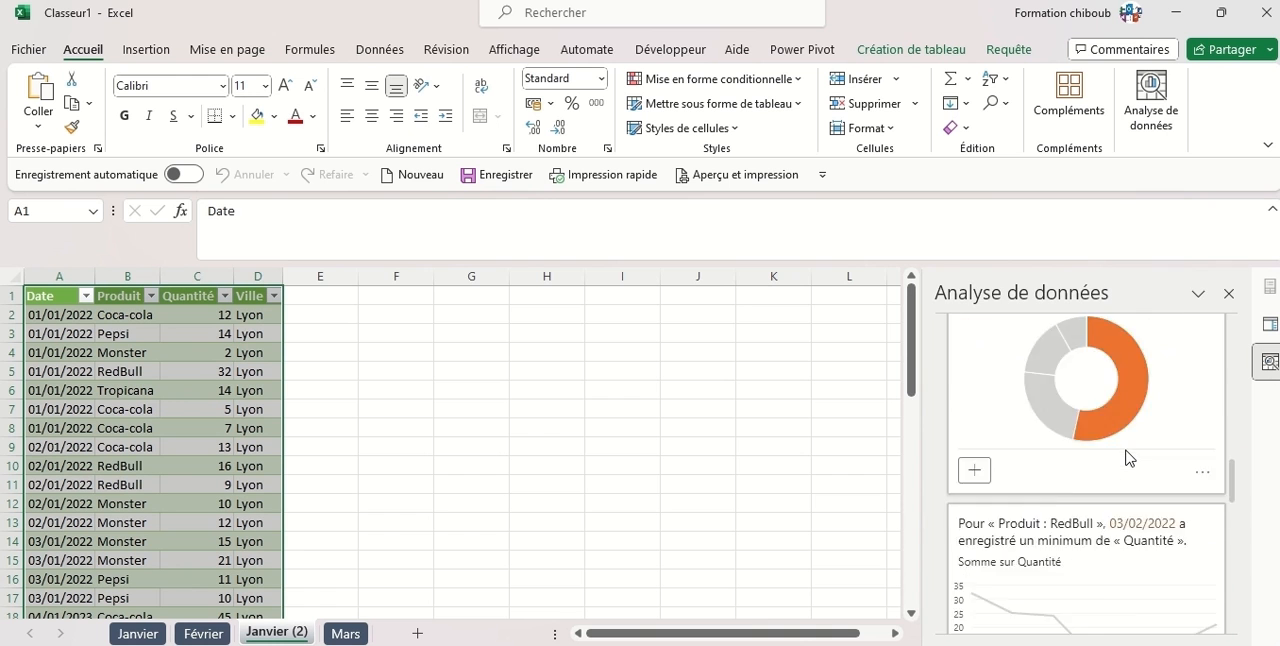
scroll(1129, 455, up, 10)
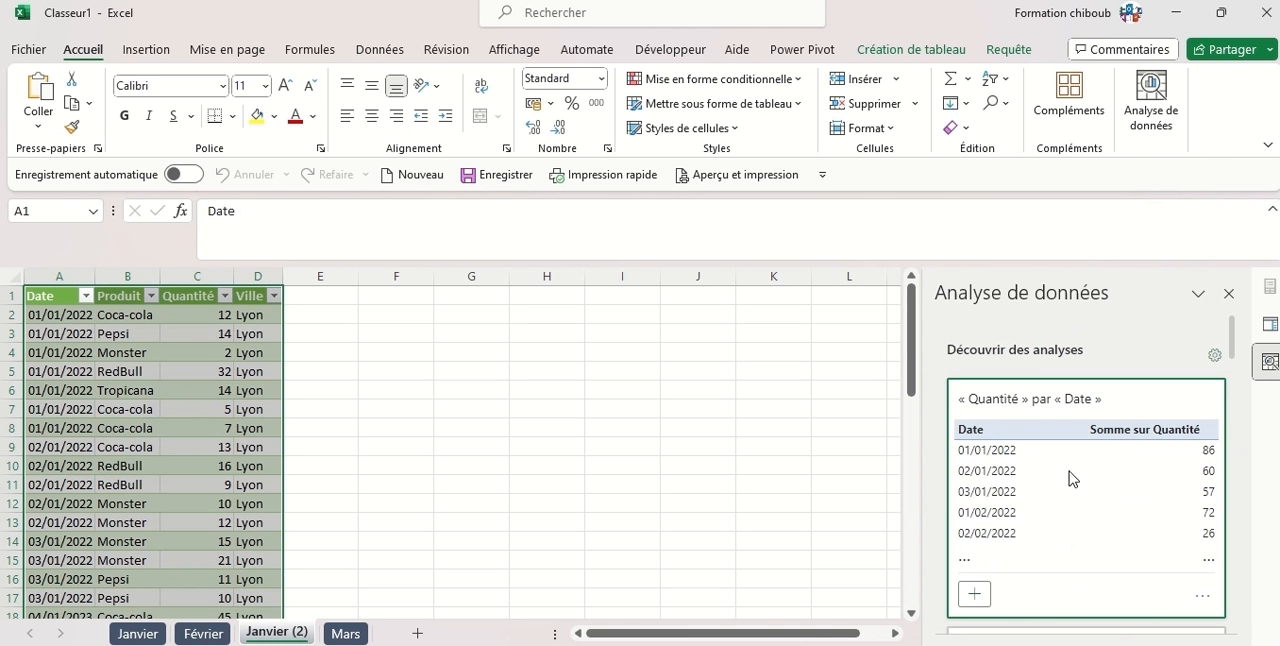
Insert the suggested « Quantité » par « Date » pivot table and select a cell among its quantity sums.
click(975, 598)
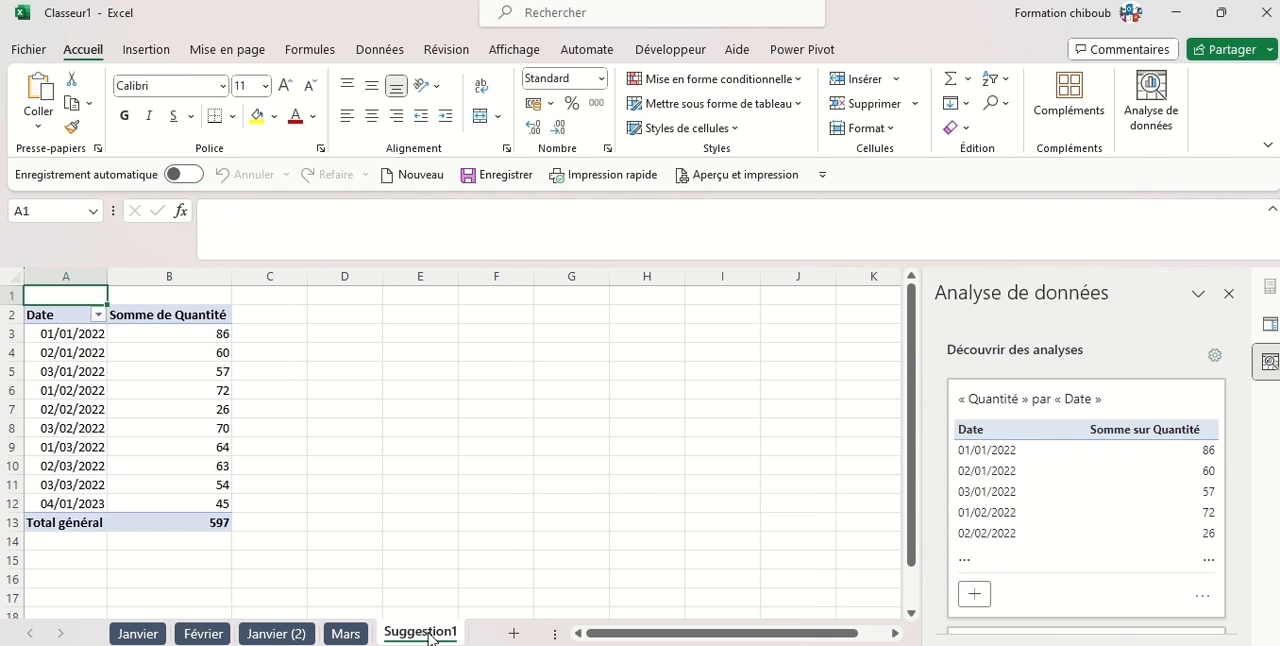
click(142, 424)
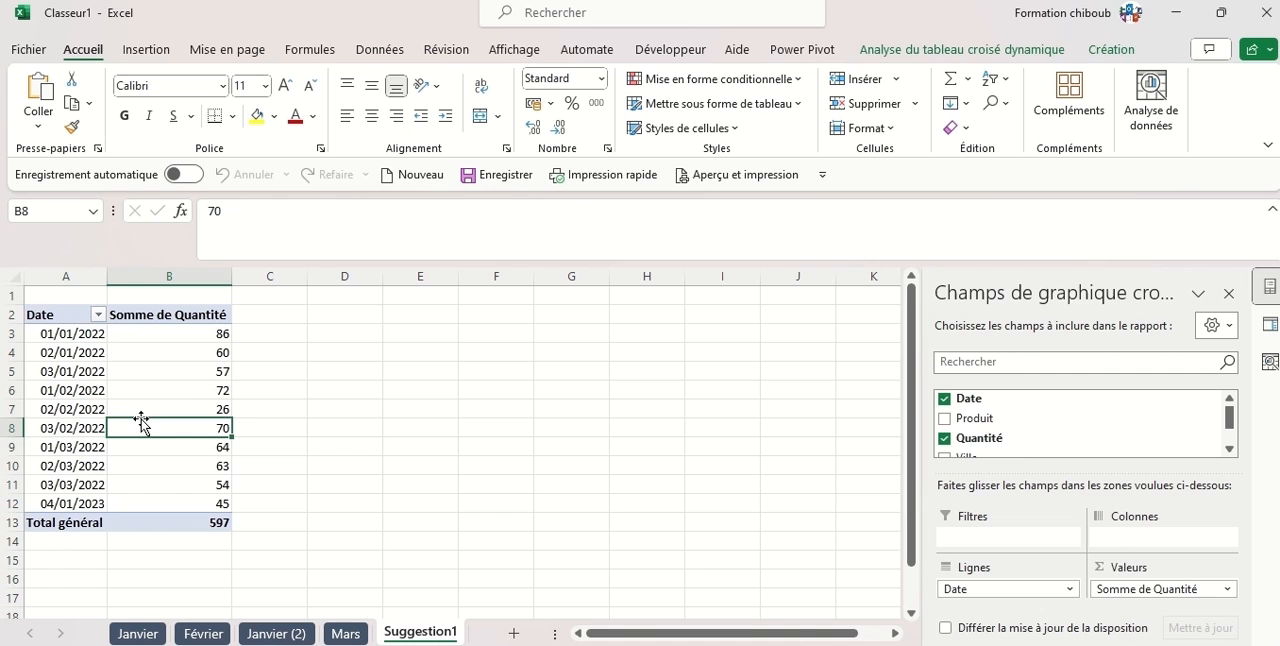
key(Up)
key(Up)
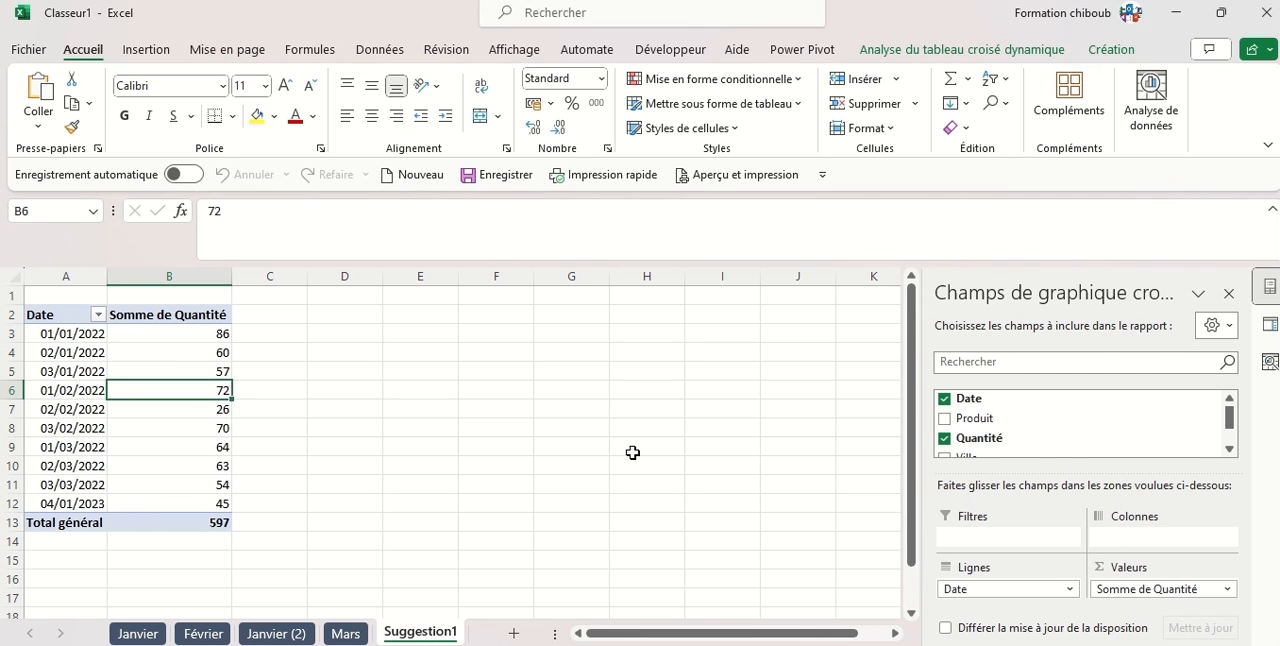